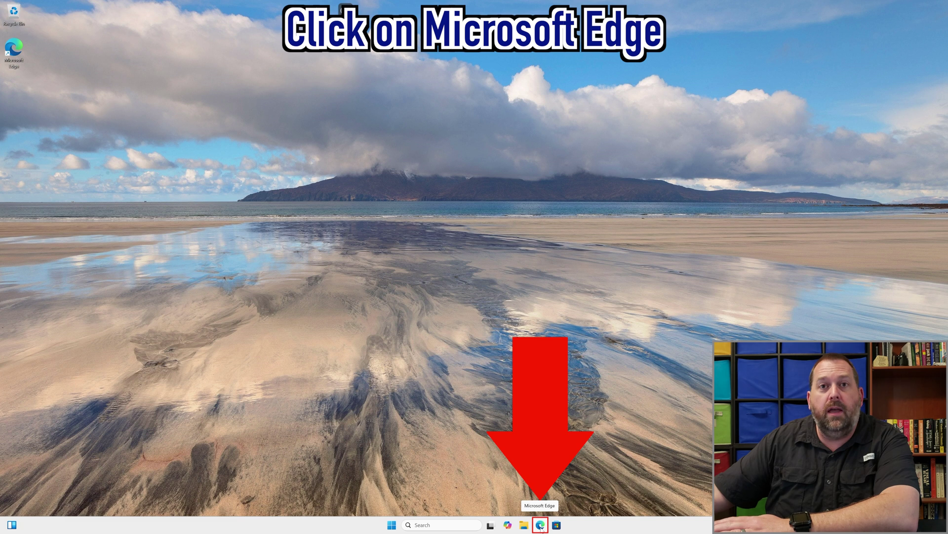
# Step: Launch Microsoft Edge from the Start menu's All apps list under M
pyautogui.click(392, 525)
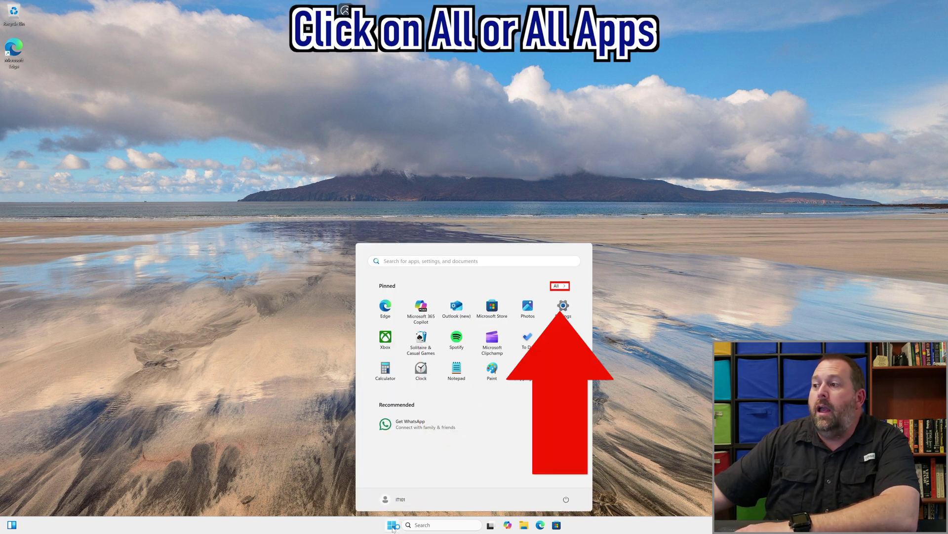
pyautogui.click(561, 287)
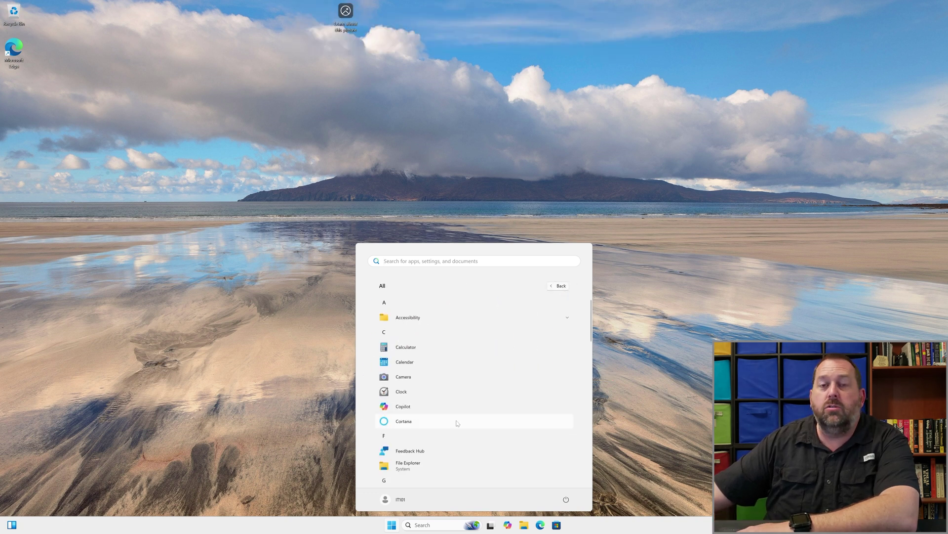
pyautogui.scroll(-5, 459, 424)
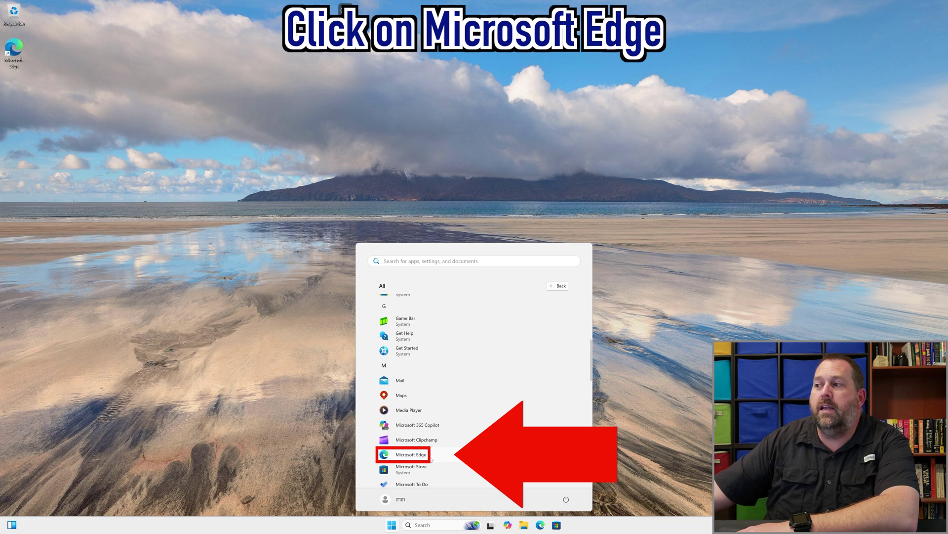
pyautogui.click(411, 454)
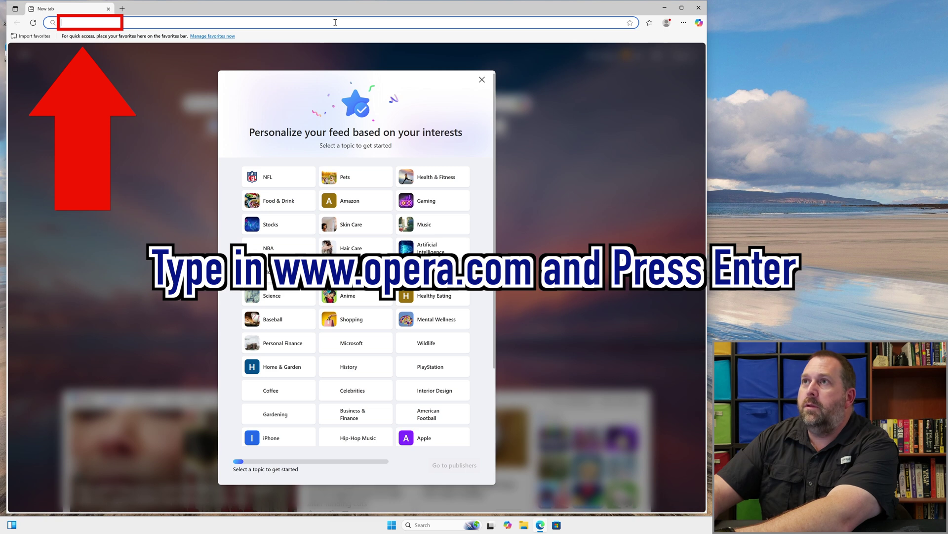
pyautogui.write('www')
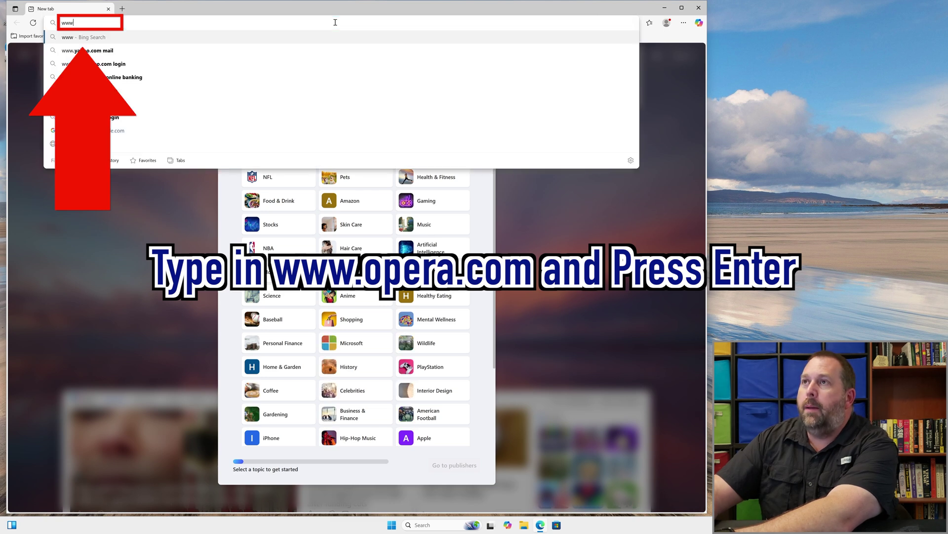
pyautogui.write('.opera.com')
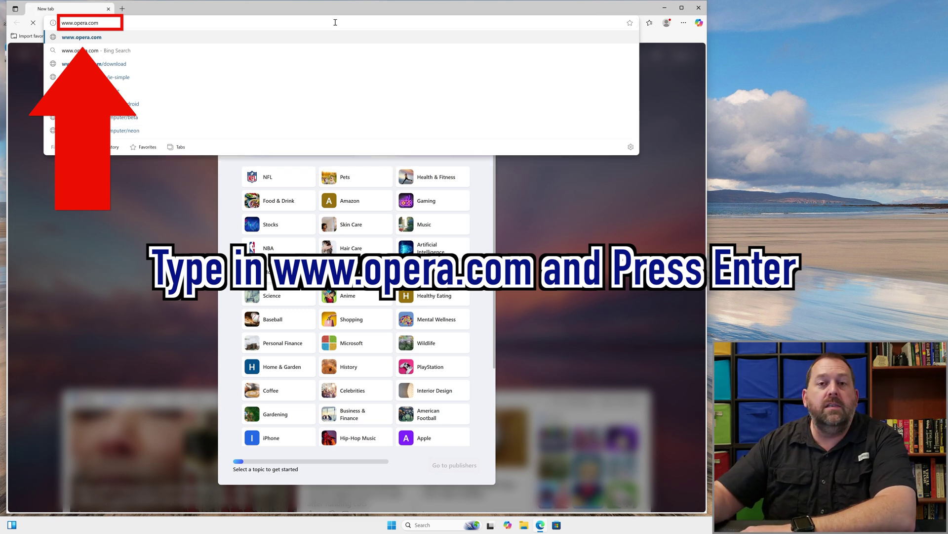
pyautogui.press('Return')
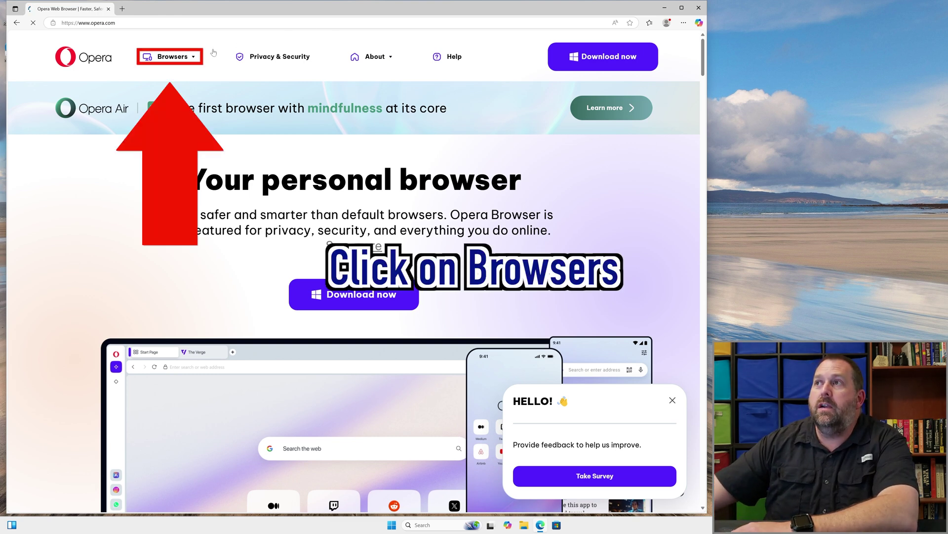
# Step: Go to the Opera Browser product page through the site's Browsers menu
pyautogui.moveTo(184, 58)
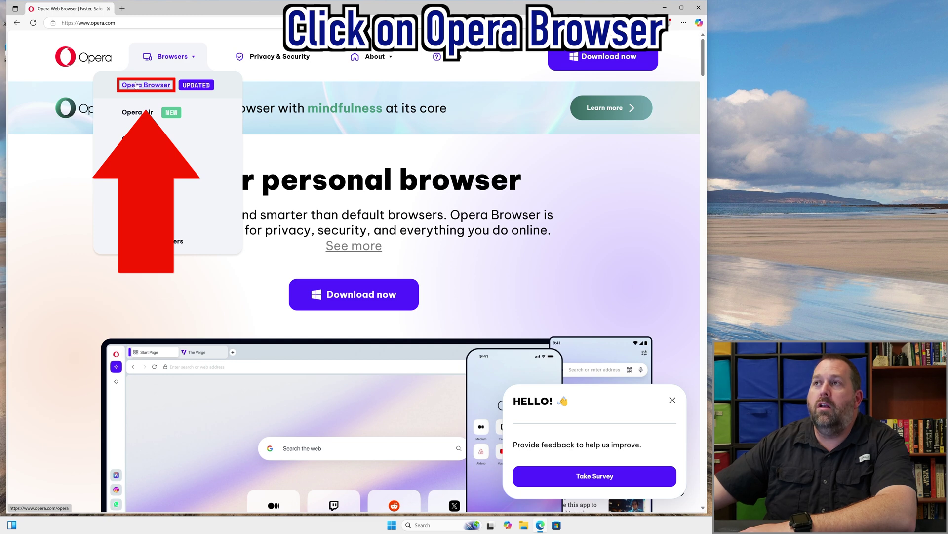
pyautogui.click(168, 86)
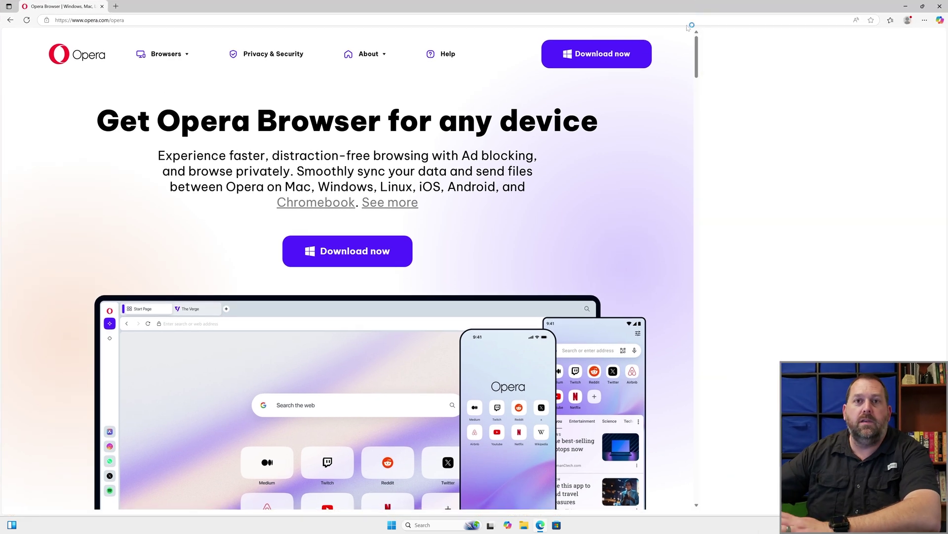
# Step: Maximize the Edge window and scroll down to the Tab Islands feature card
pyautogui.click(682, 8)
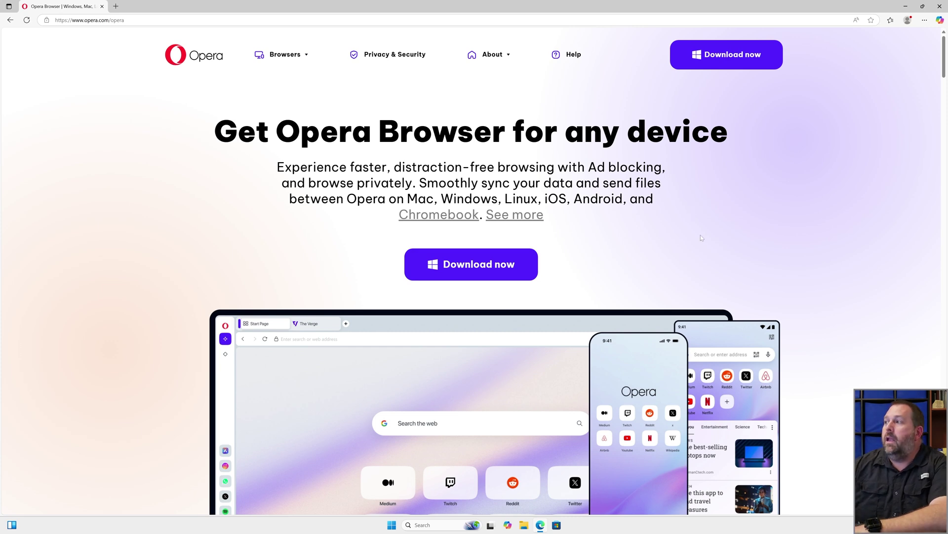
pyautogui.scroll(-4, 701, 235)
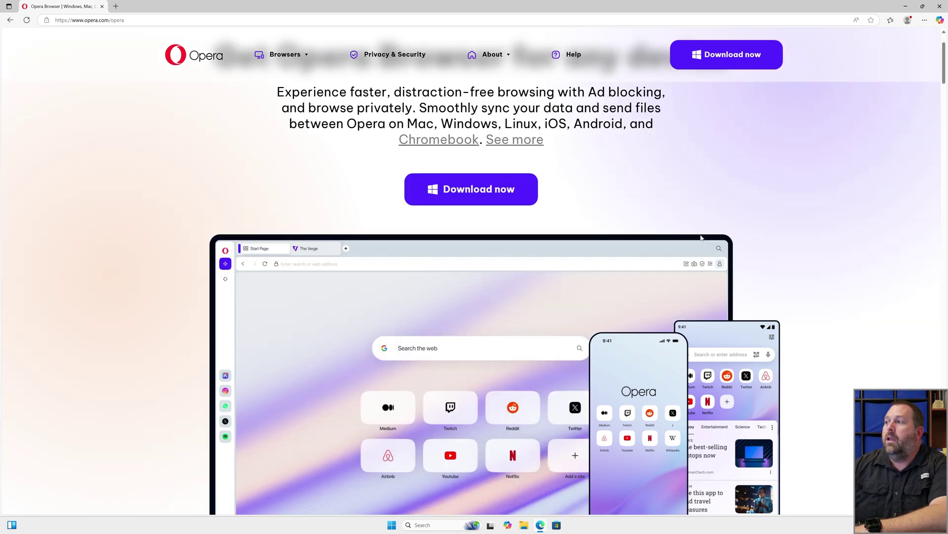
pyautogui.scroll(-3, 701, 237)
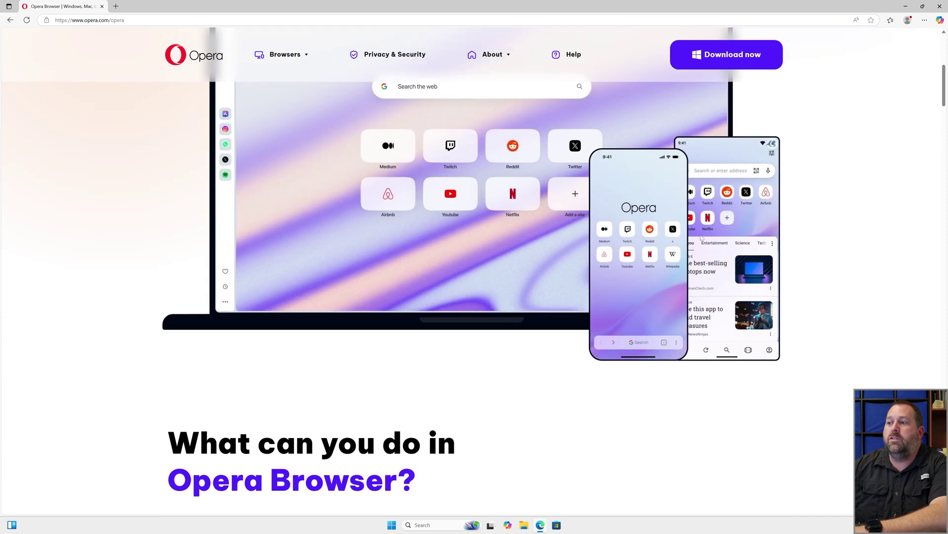
pyautogui.scroll(-4, 701, 238)
pyautogui.scroll(-1, 701, 238)
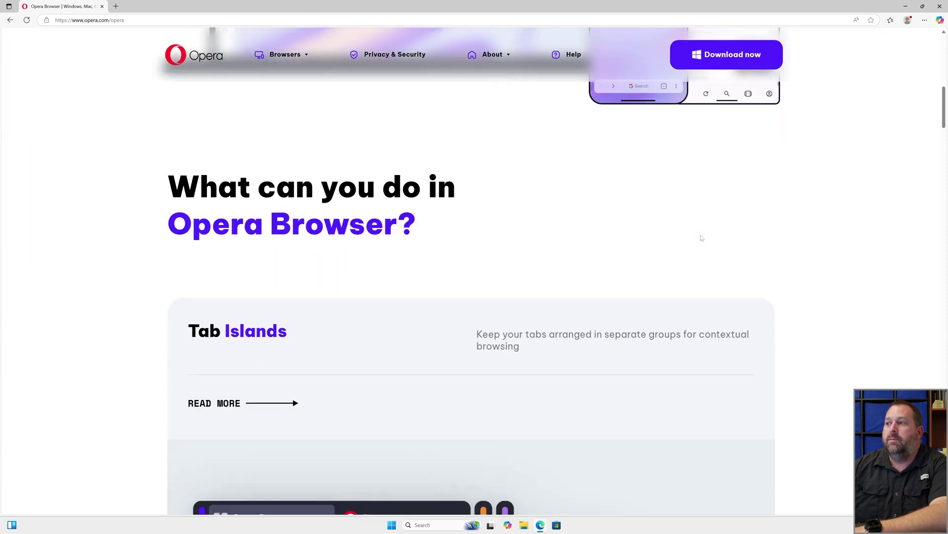
pyautogui.scroll(-1, 702, 238)
pyautogui.scroll(-2, 700, 239)
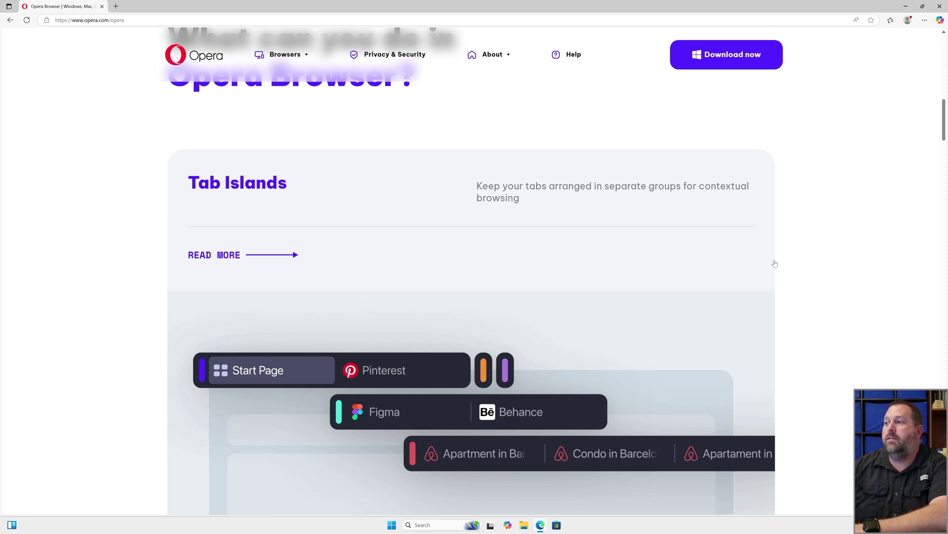
# Step: Scroll past the Browser AI and Built-in Messengers cards to the Free & pro VPN and Ad Blocker cards
pyautogui.scroll(-2, 818, 307)
pyautogui.scroll(-8, 819, 312)
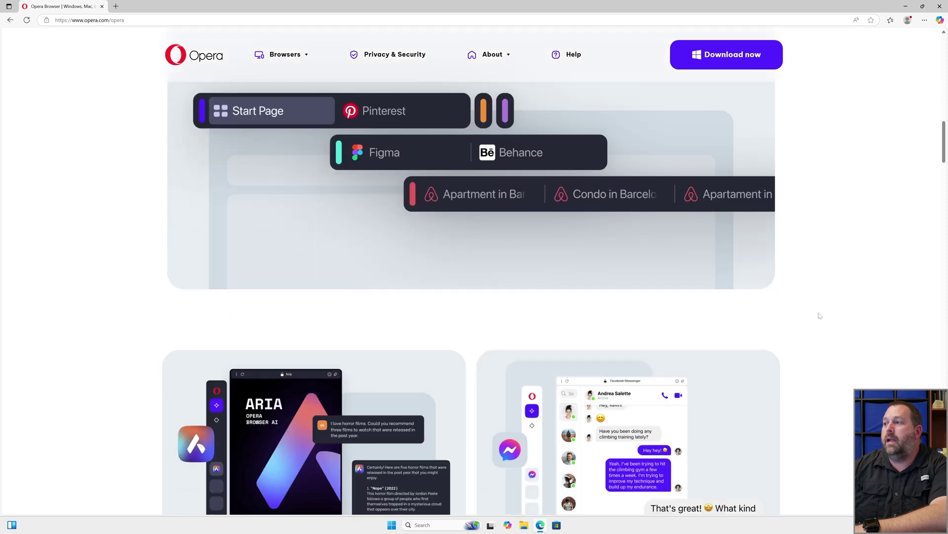
pyautogui.scroll(-2, 819, 316)
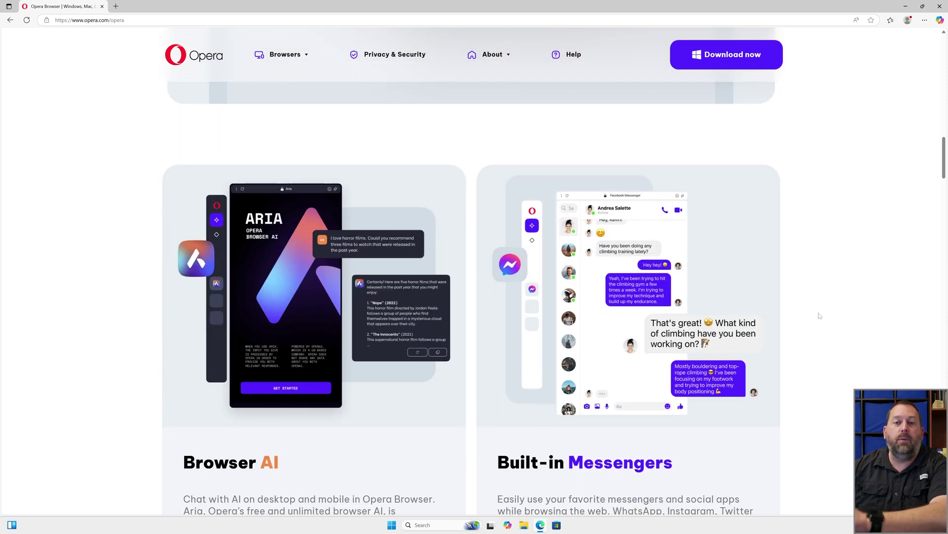
pyautogui.scroll(-2, 819, 315)
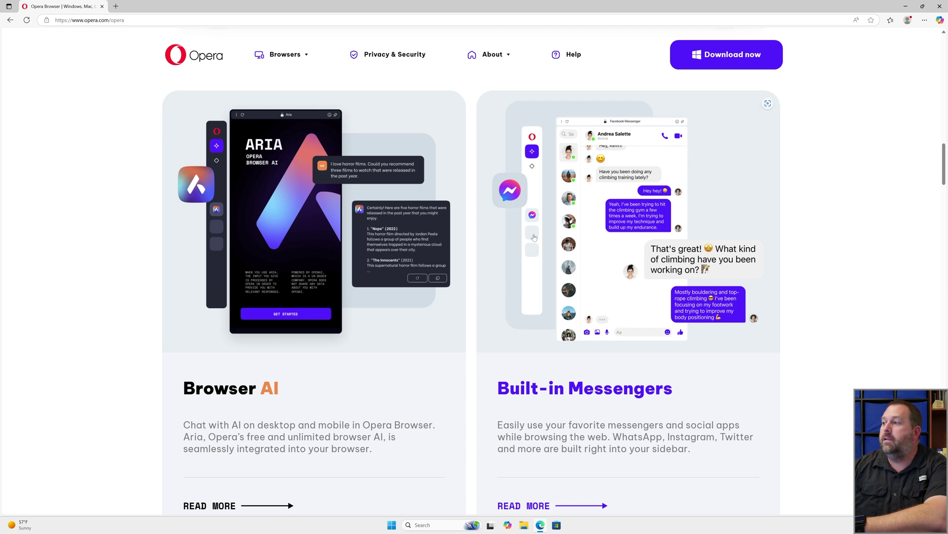
pyautogui.scroll(-2, 767, 427)
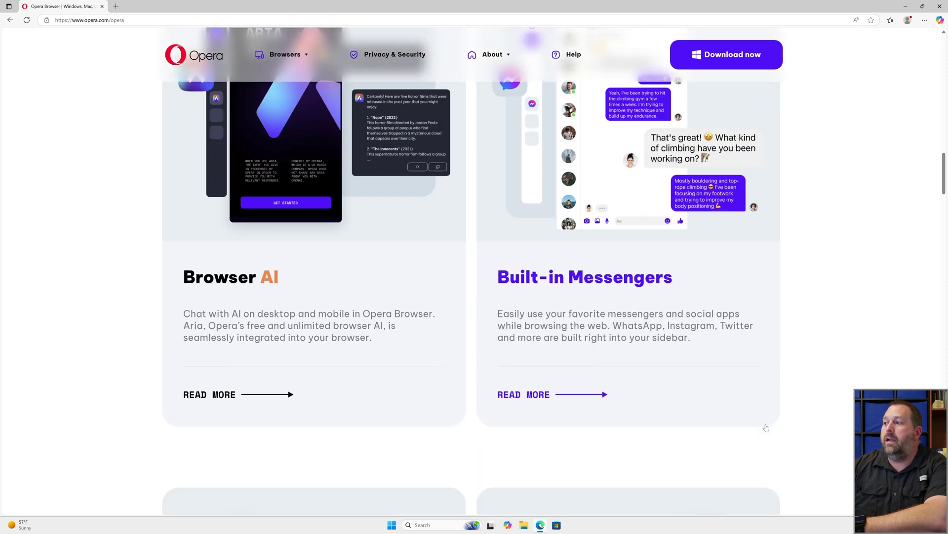
pyautogui.scroll(-7, 766, 428)
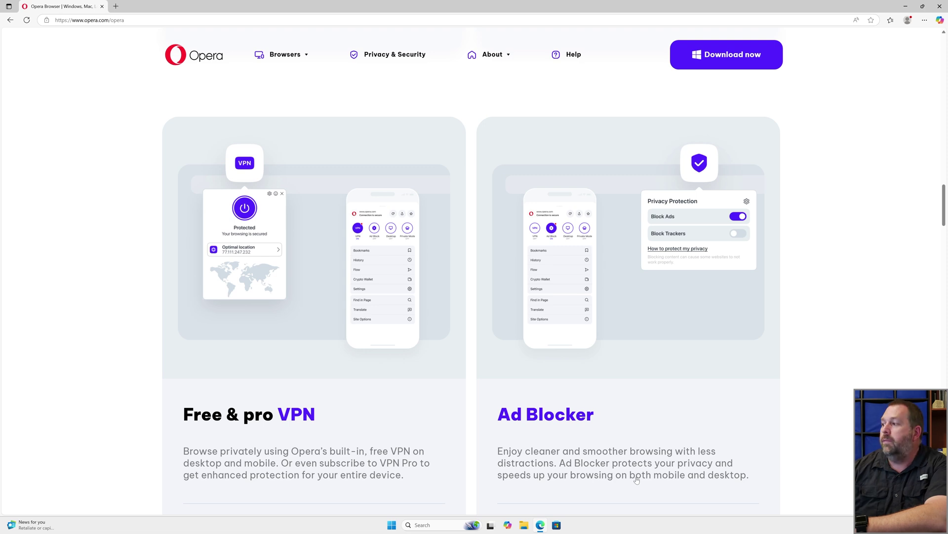
# Step: Scroll down until the Flow file sharing carousel with its 01/05 controls is visible
pyautogui.scroll(-5, 637, 480)
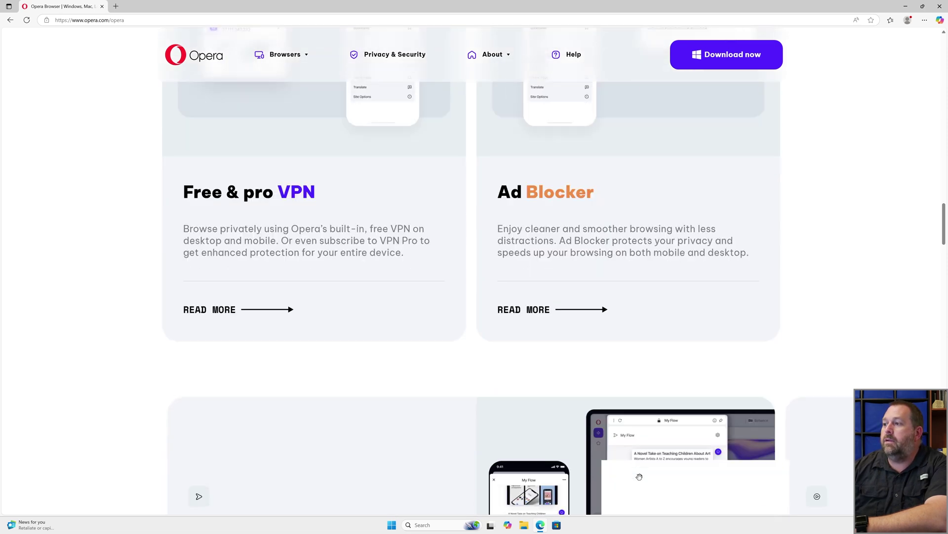
pyautogui.scroll(-5, 639, 476)
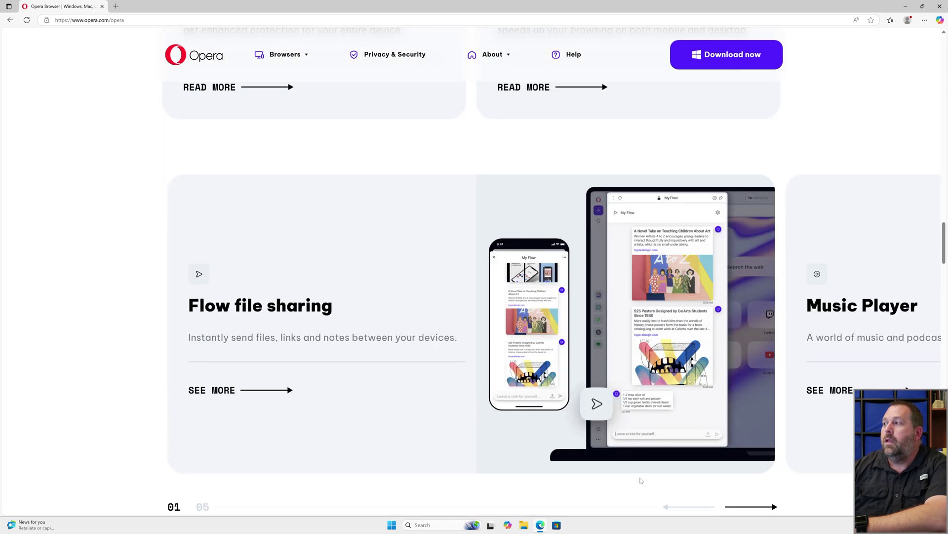
pyautogui.scroll(-1, 641, 480)
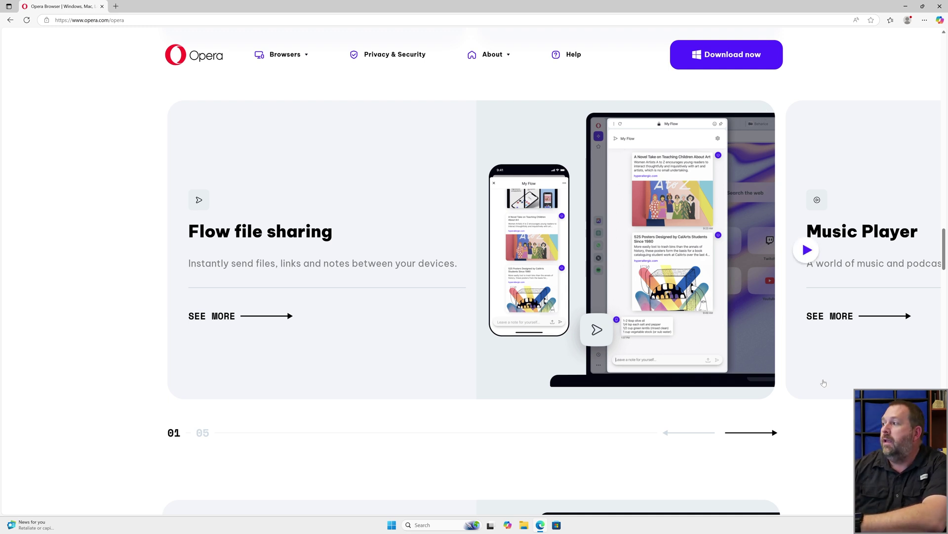
# Step: Advance the carousel through Music Player, Sync data and Pinboards to Opera Wallet (05/05)
pyautogui.click(769, 434)
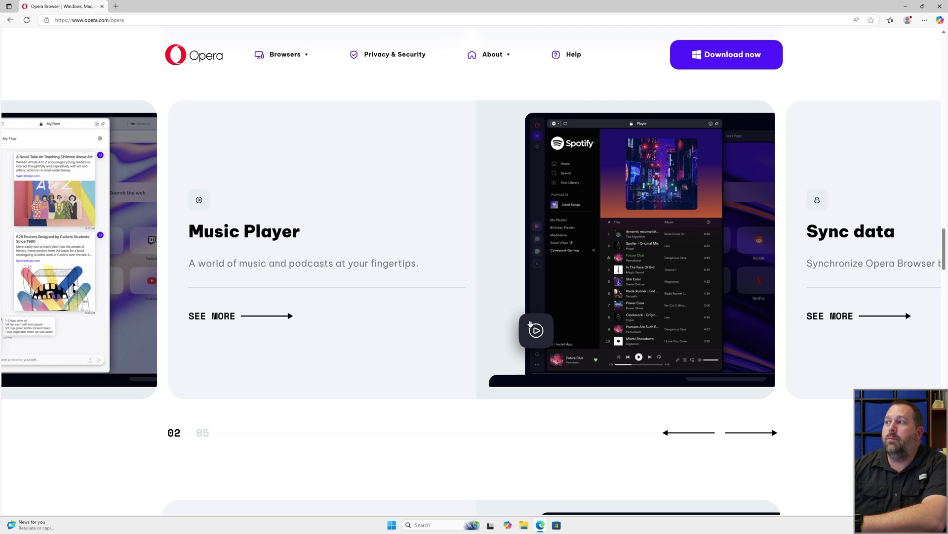
pyautogui.click(759, 430)
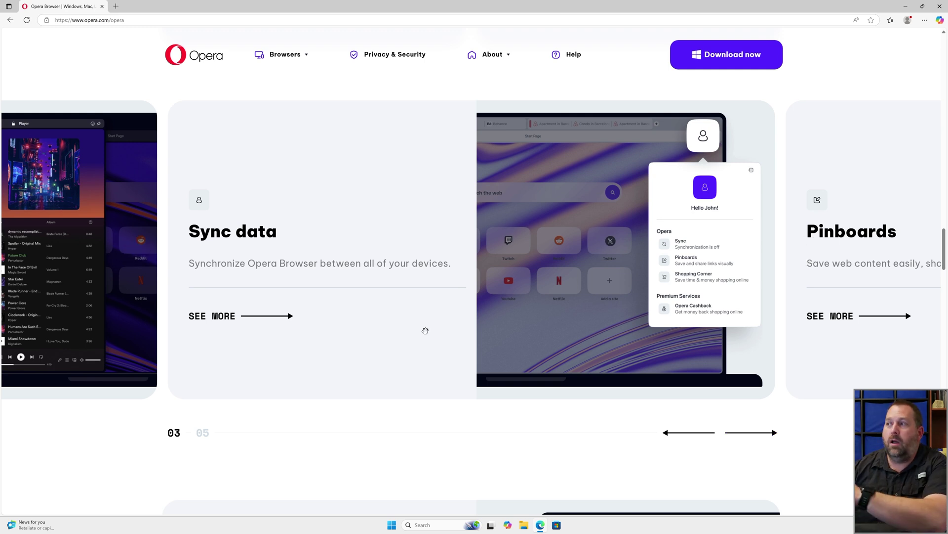
pyautogui.click(754, 436)
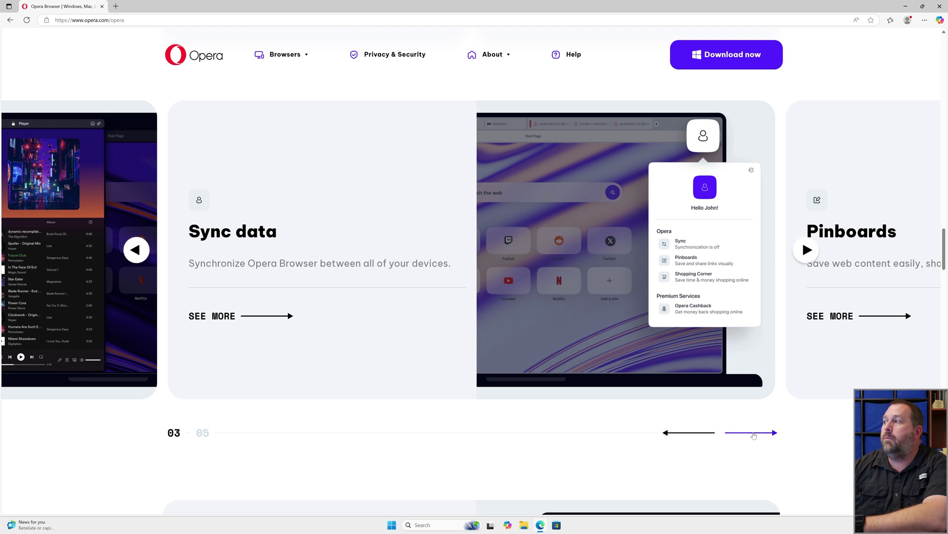
pyautogui.click(754, 435)
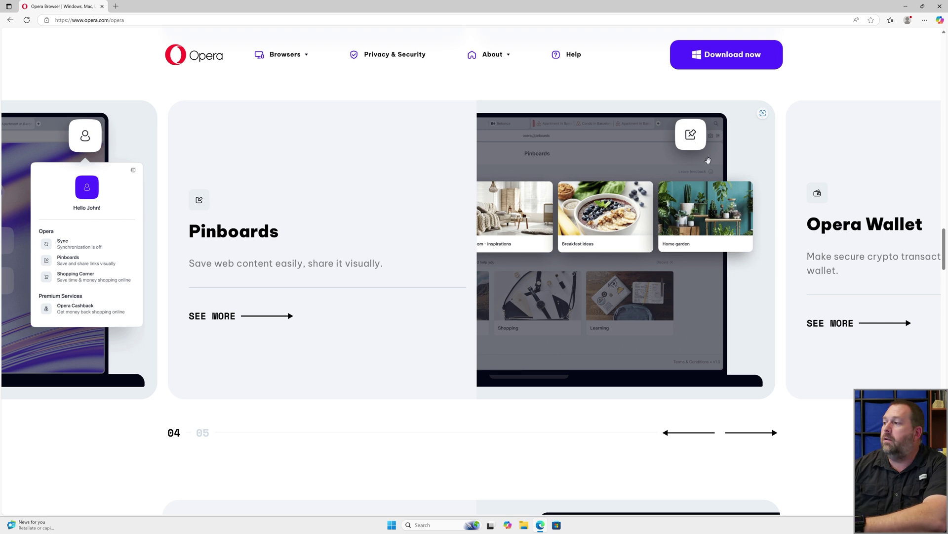
pyautogui.click(756, 437)
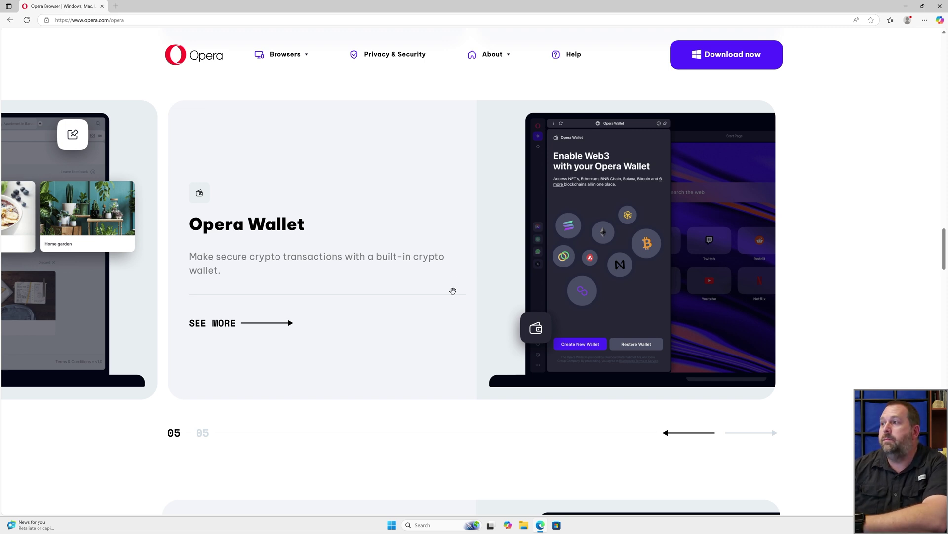
# Step: Scroll past Opera Wallet and 'One browser Many devices' to the Discover More Features cards
pyautogui.scroll(-5, 453, 291)
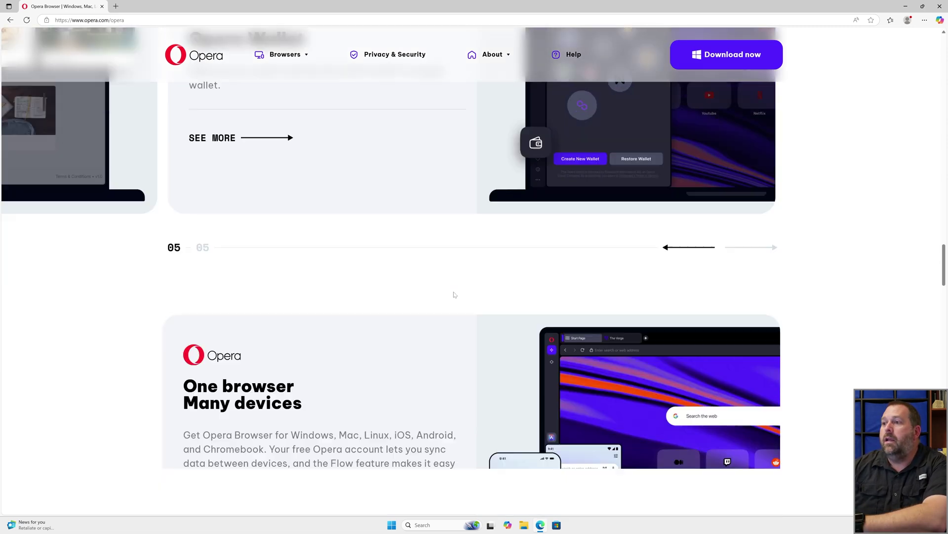
pyautogui.scroll(-1, 454, 292)
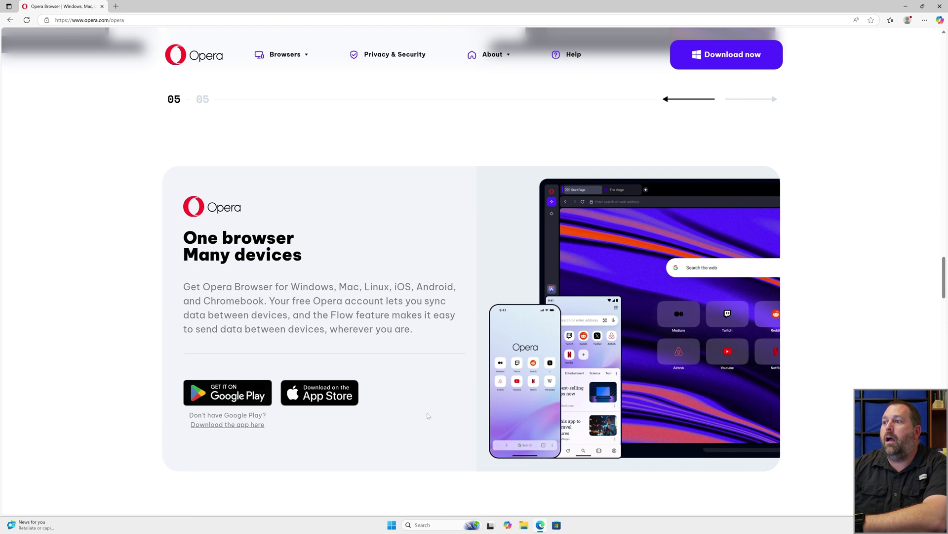
pyautogui.scroll(-3, 427, 415)
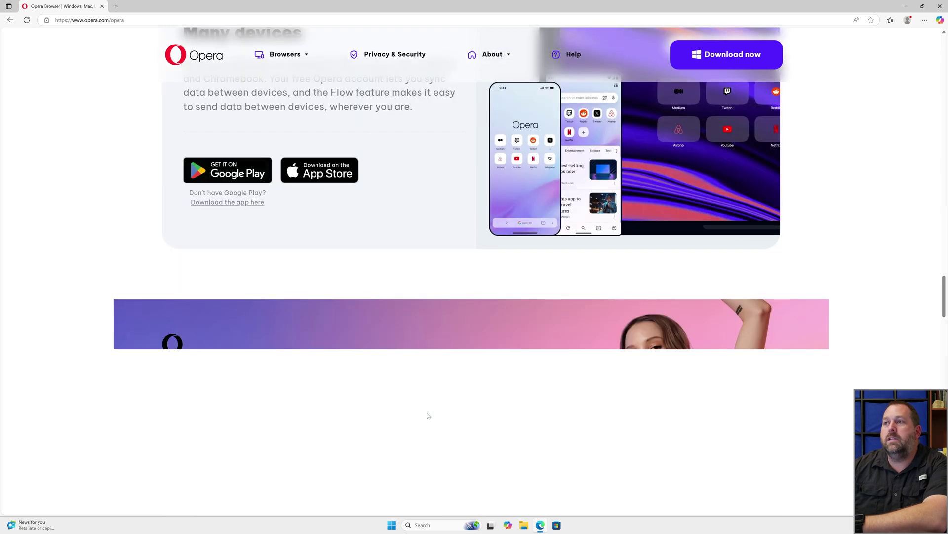
pyautogui.scroll(-6, 427, 415)
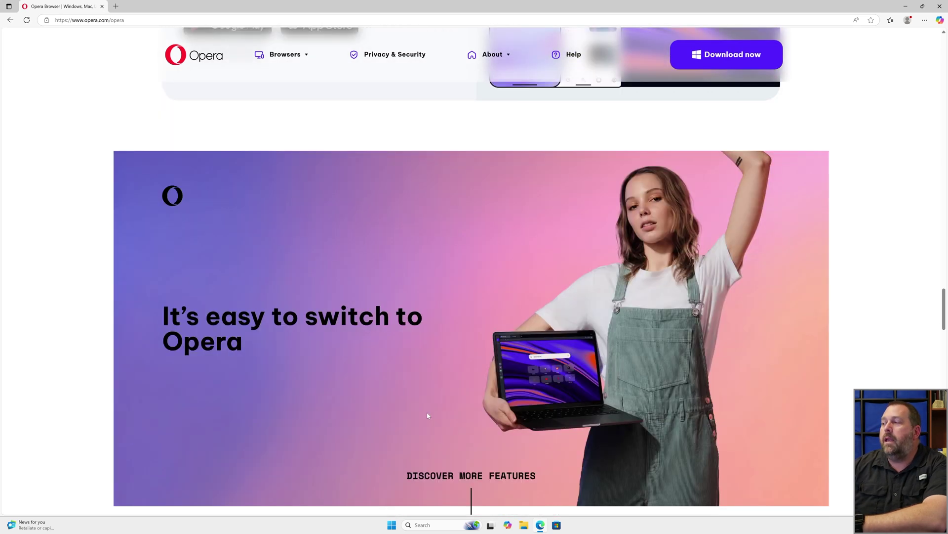
pyautogui.scroll(-3, 427, 416)
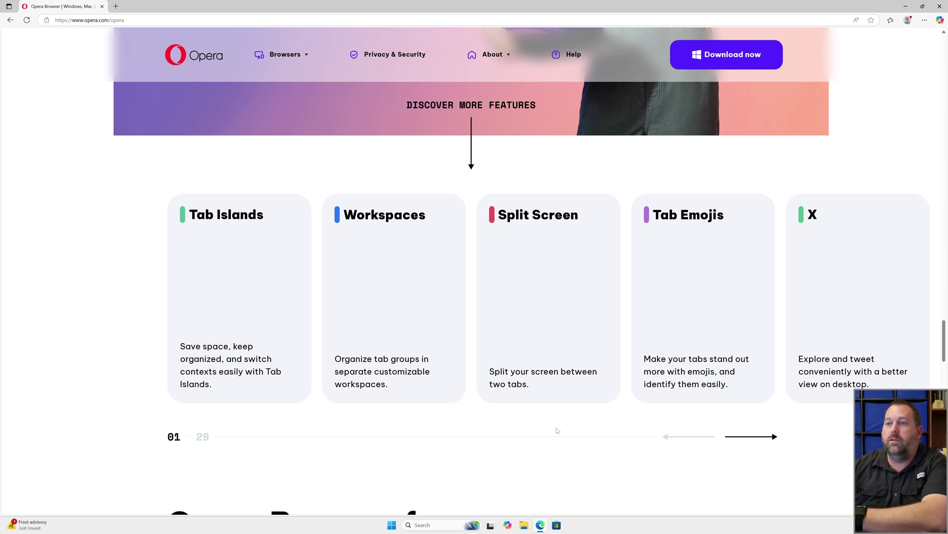
# Step: Scroll to 'Opera Browser for computers' and expand the Browser for Chromebook details
pyautogui.scroll(-1, 557, 430)
pyautogui.scroll(-2, 550, 360)
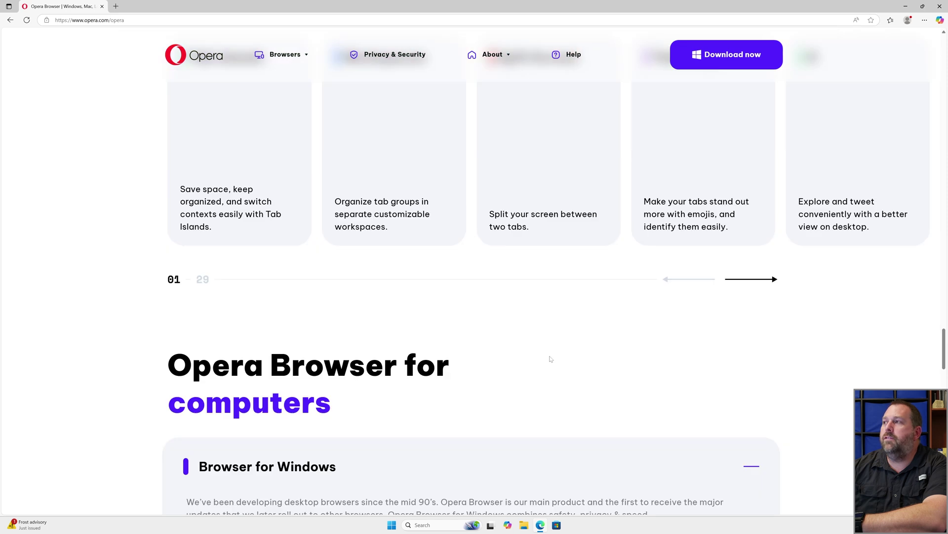
pyautogui.scroll(-2, 550, 359)
pyautogui.scroll(-3, 550, 360)
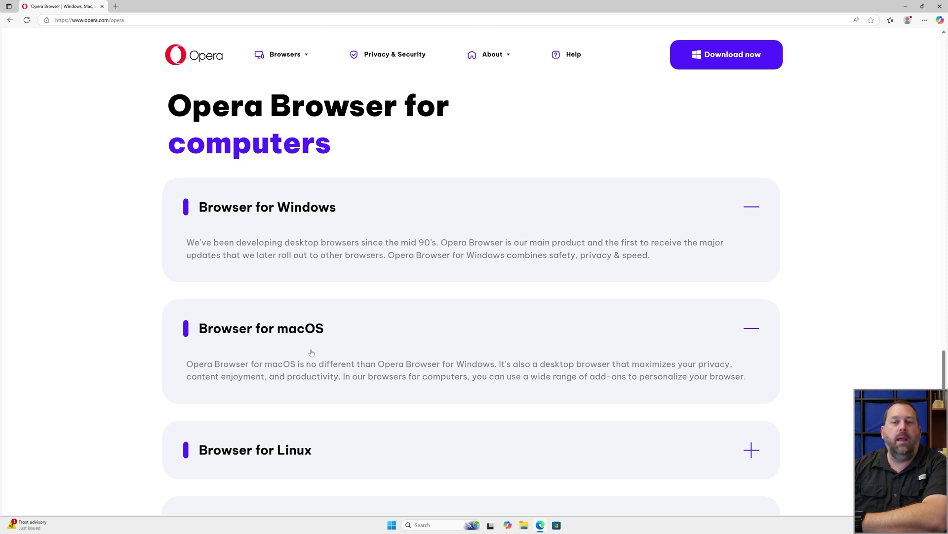
pyautogui.scroll(-2, 374, 361)
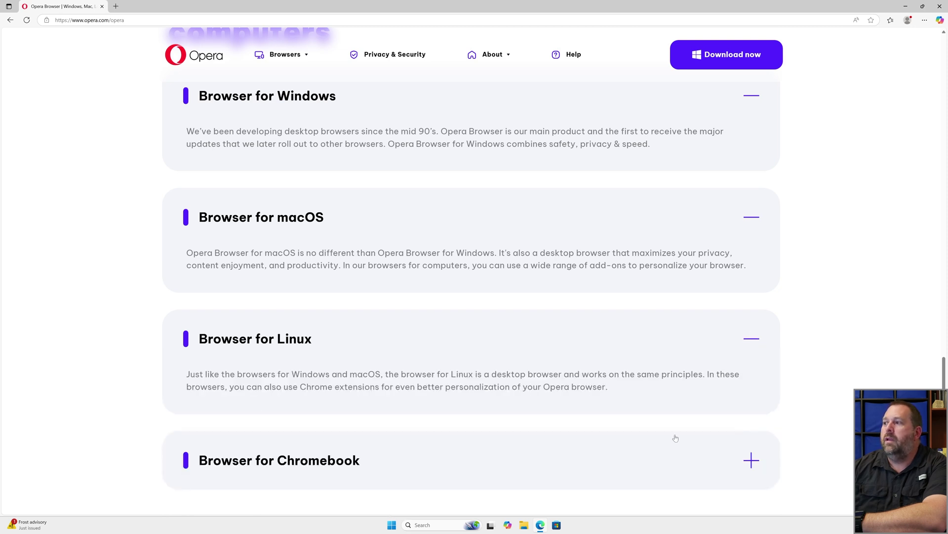
pyautogui.click(669, 437)
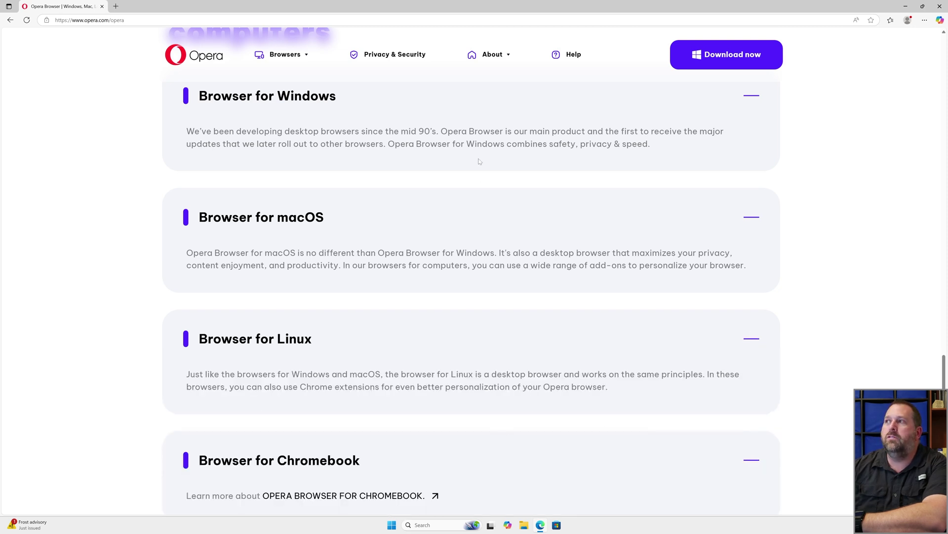
# Step: Scroll past the mobile browser options to the 'You deserve a better browser' Download now section
pyautogui.scroll(-6, 494, 237)
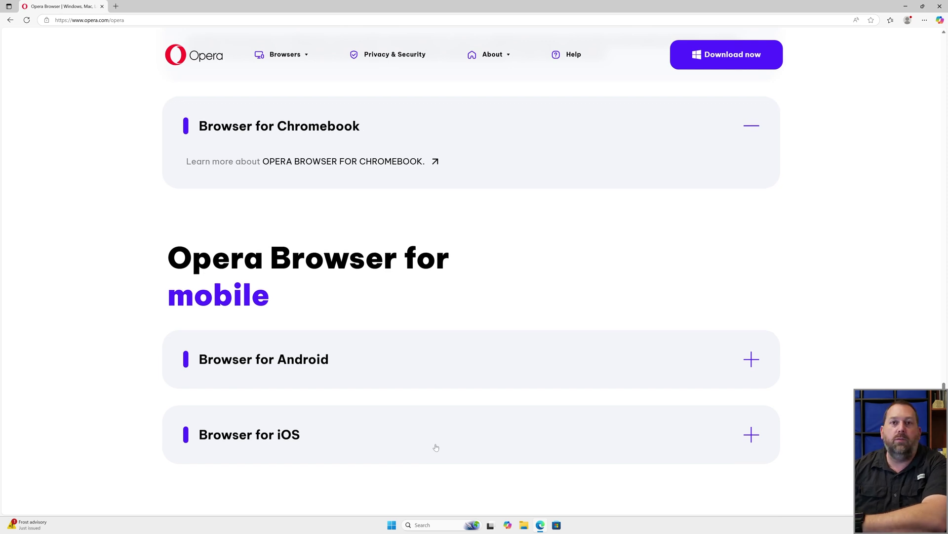
pyautogui.scroll(-1, 436, 447)
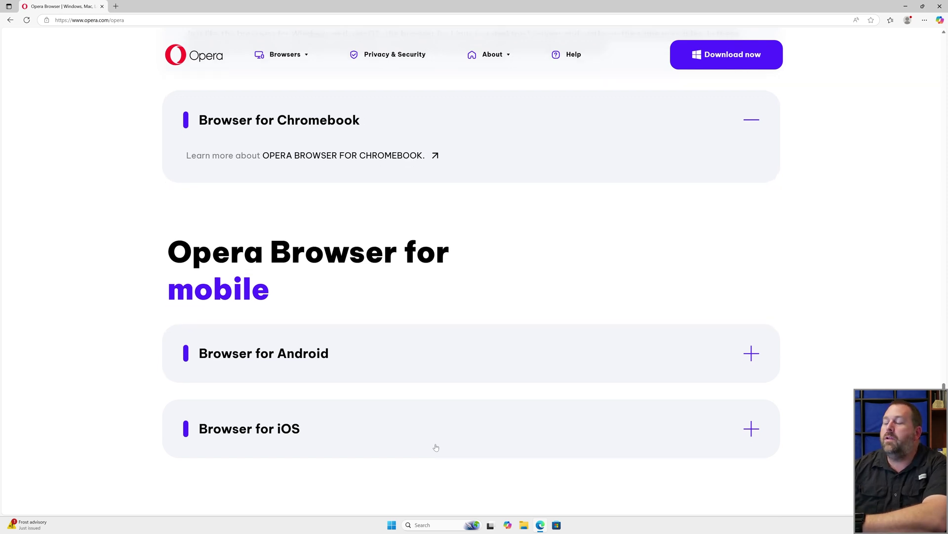
pyautogui.scroll(-3, 436, 447)
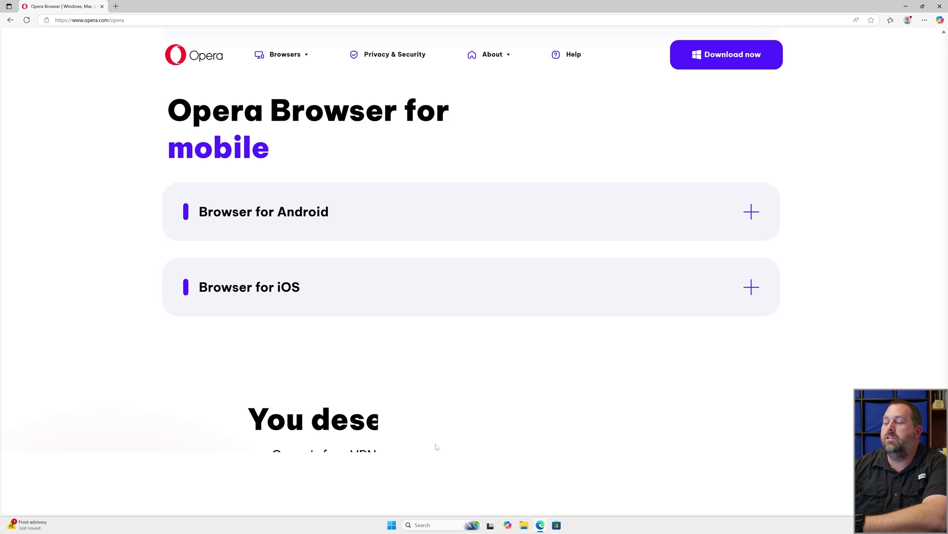
pyautogui.scroll(-2, 437, 447)
pyautogui.scroll(-2, 436, 447)
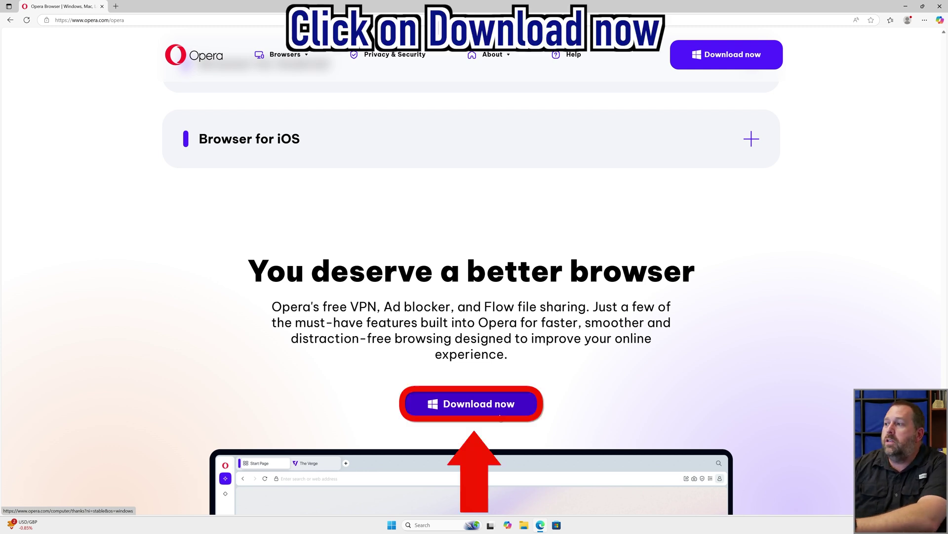
# Step: Download OperaSetup.exe and confirm it finished in Edge's Downloads panel
pyautogui.click(489, 406)
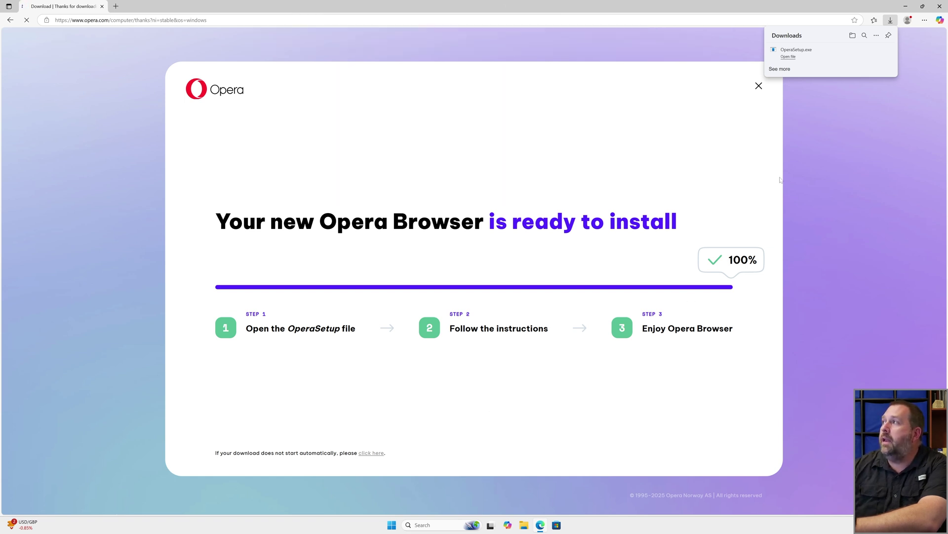
pyautogui.moveTo(819, 58)
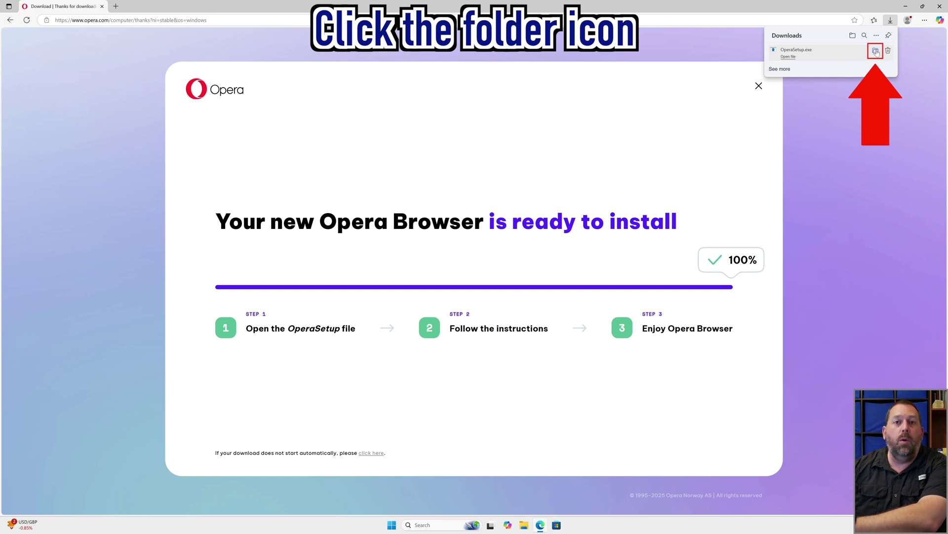
# Step: Run the downloaded OperaSetup from the Downloads folder as administrator and approve the UAC prompt
pyautogui.click(876, 51)
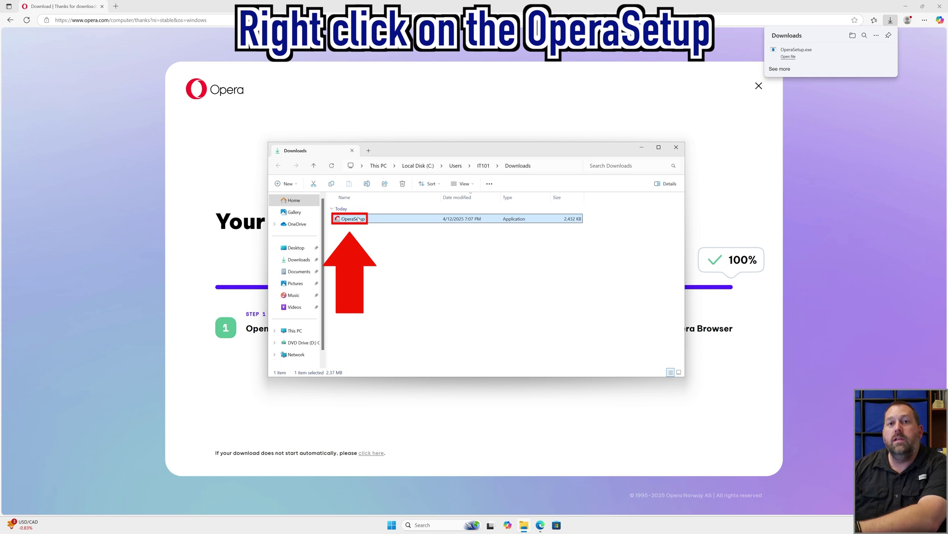
pyautogui.rightClick(358, 218)
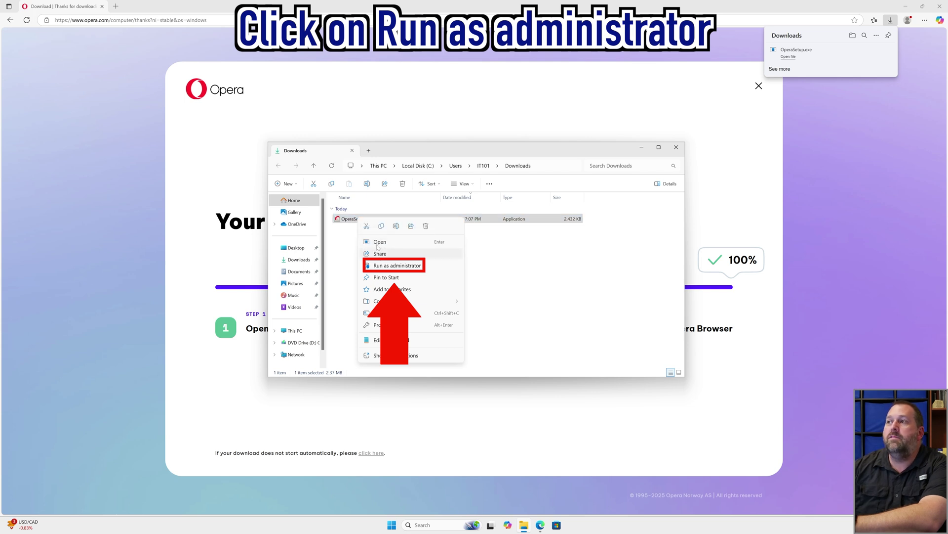
pyautogui.click(411, 267)
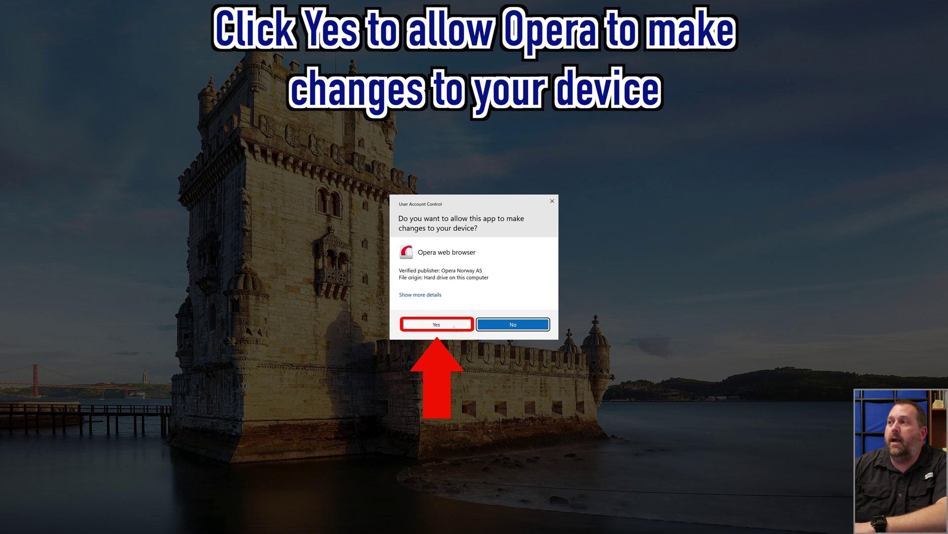
pyautogui.click(454, 325)
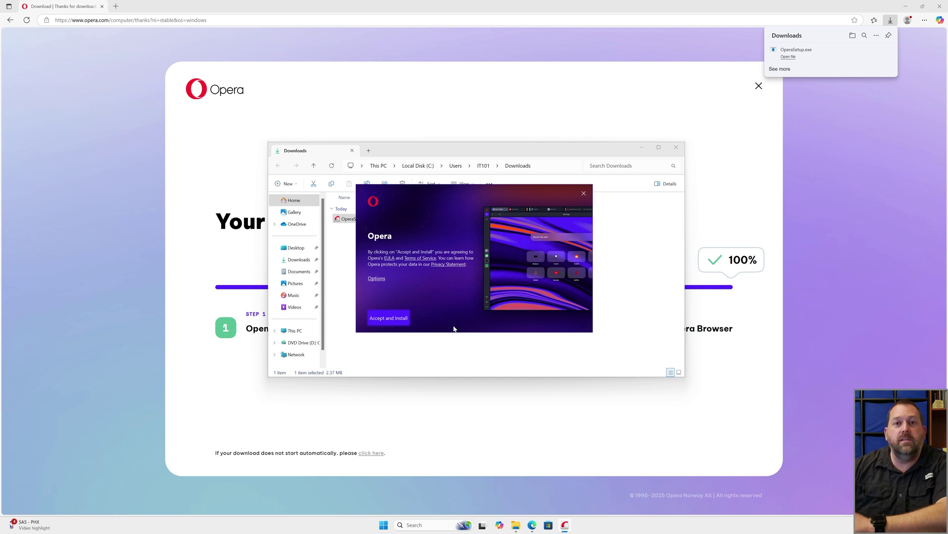
# Step: Open the installer Options, keep English (United States) as language, and expand the Install for list
pyautogui.click(377, 278)
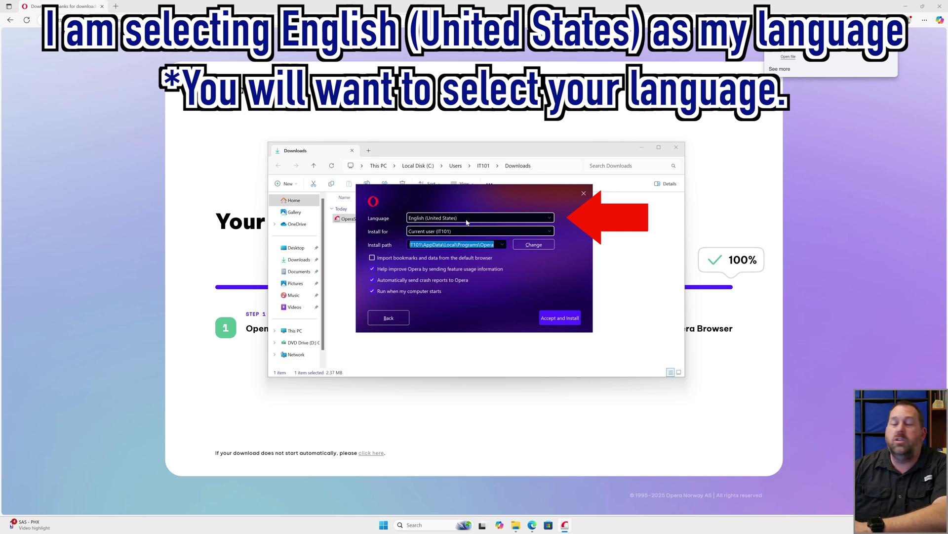
pyautogui.click(467, 222)
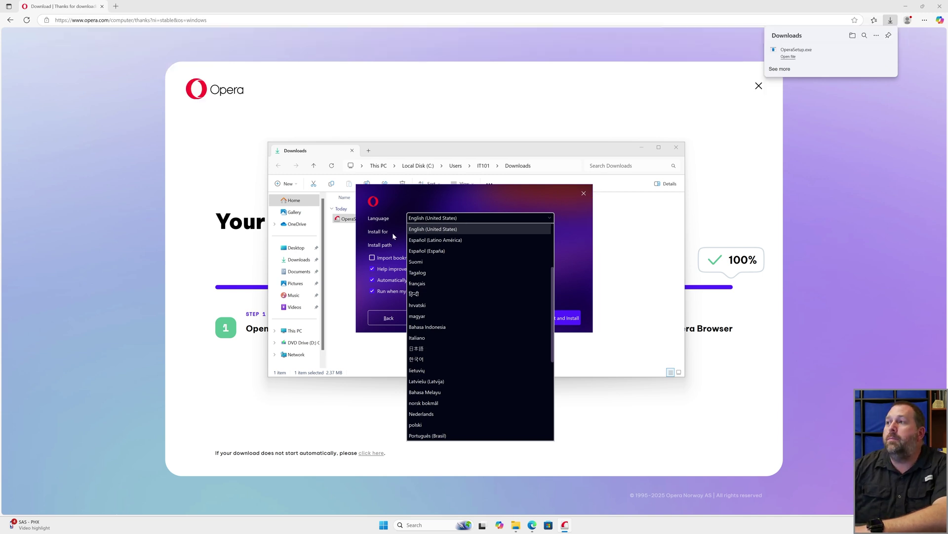
pyautogui.click(393, 233)
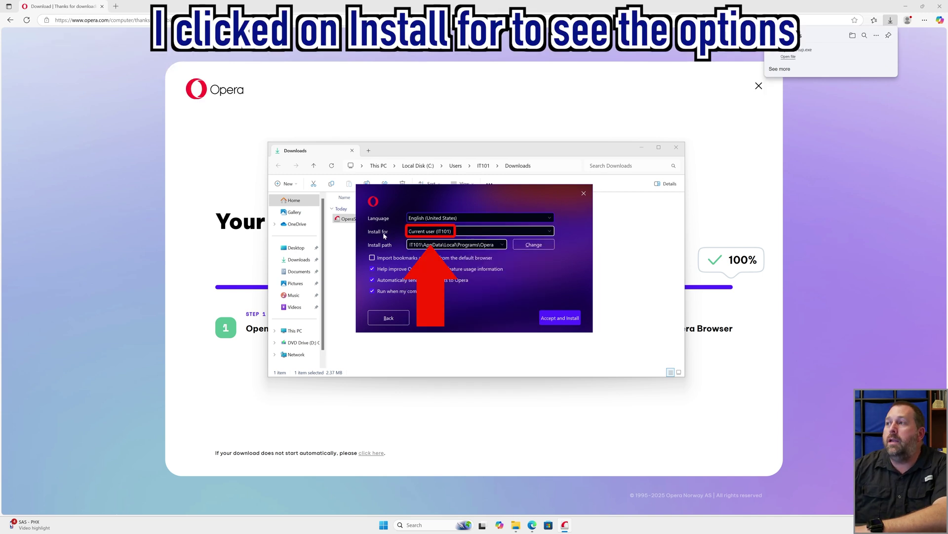
pyautogui.click(449, 231)
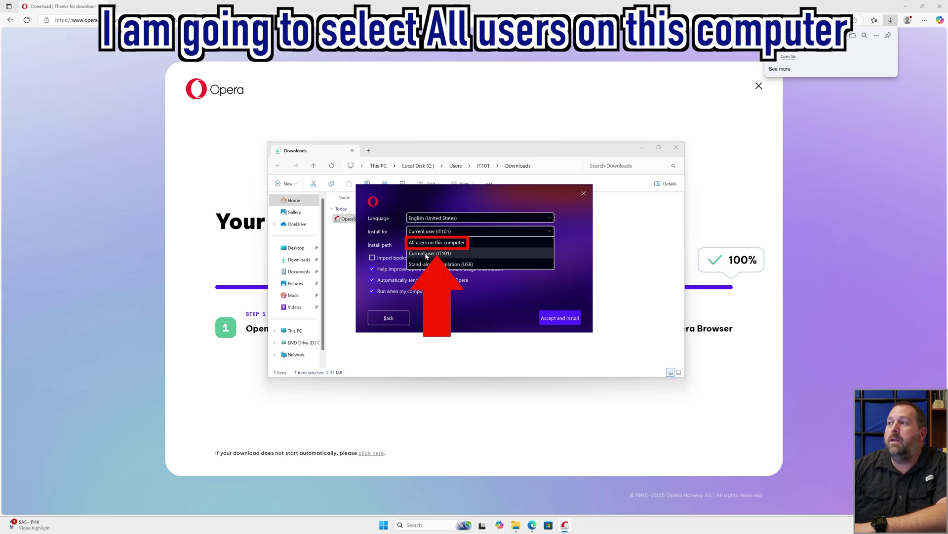
# Step: Install for all users on this computer and turn off 'Run when my computer starts'
pyautogui.click(454, 243)
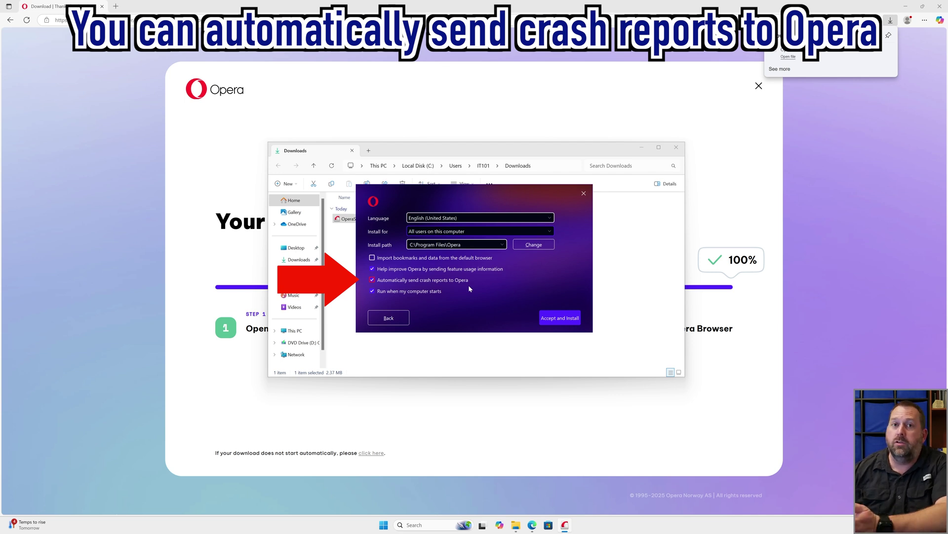
pyautogui.click(382, 295)
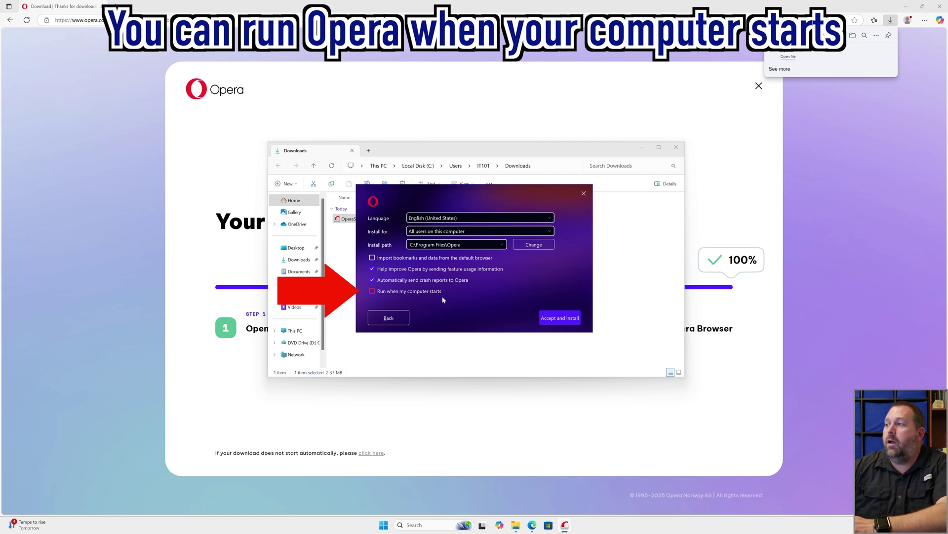
# Step: Accept the terms and the Help Make Opera Better data-collection request to begin installing
pyautogui.click(571, 324)
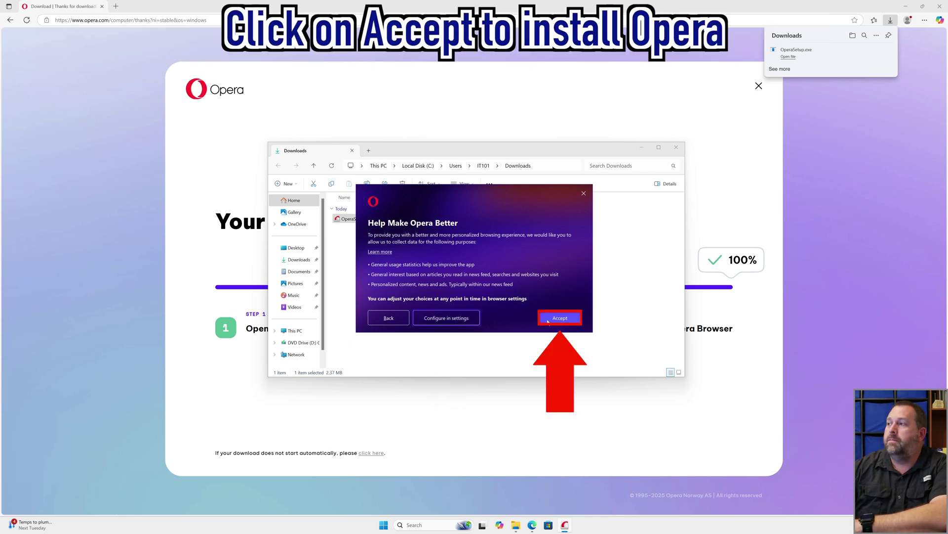
pyautogui.click(560, 318)
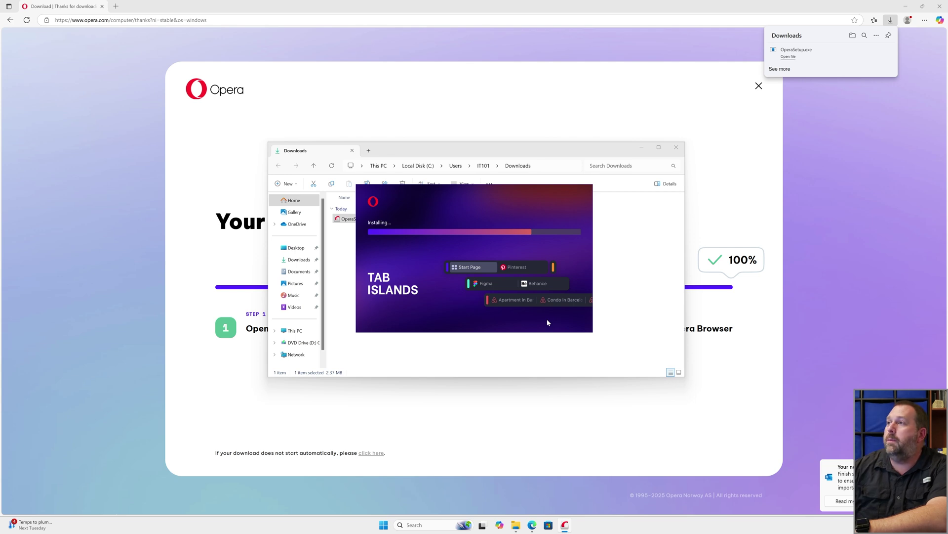
# Step: Close the Downloads folder and Edge windows while the installer finishes
pyautogui.click(675, 148)
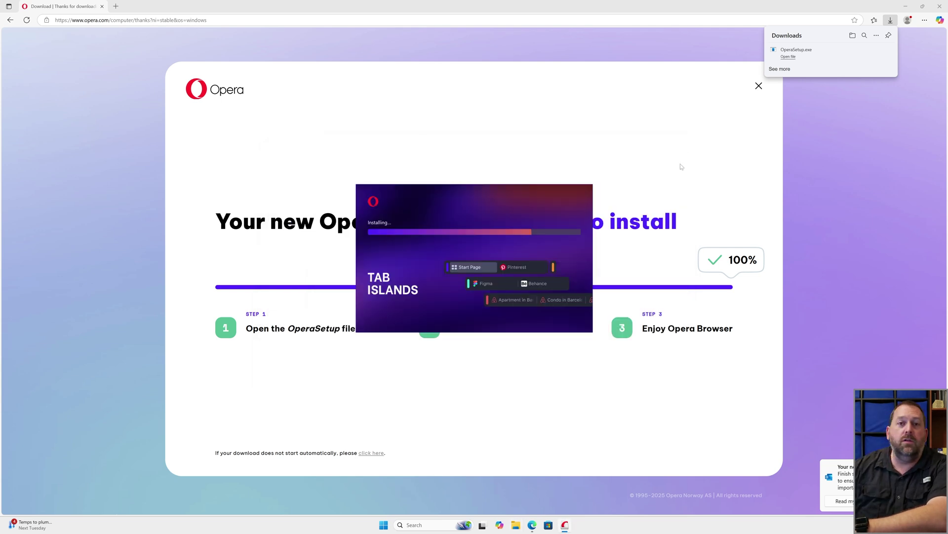
pyautogui.click(941, 6)
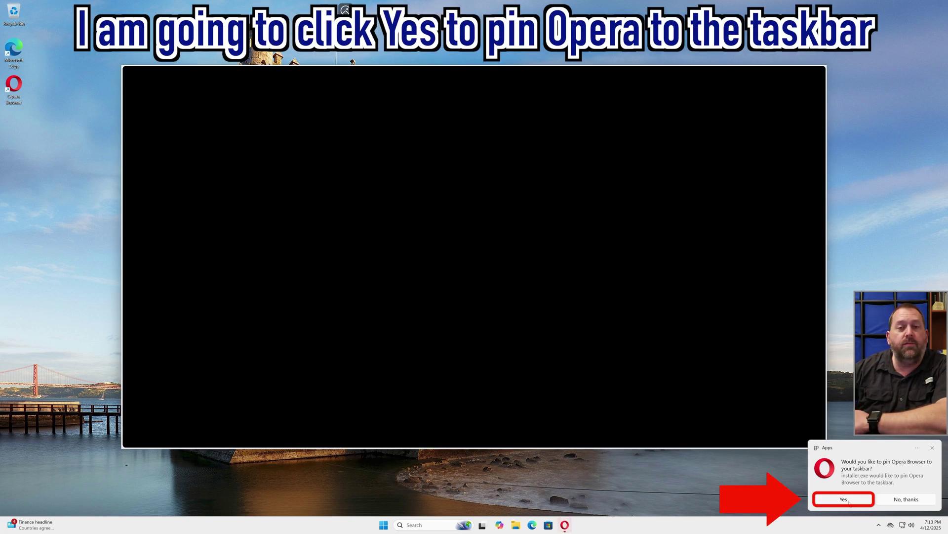
# Step: Accept the prompt to pin Opera Browser to the taskbar
pyautogui.click(844, 500)
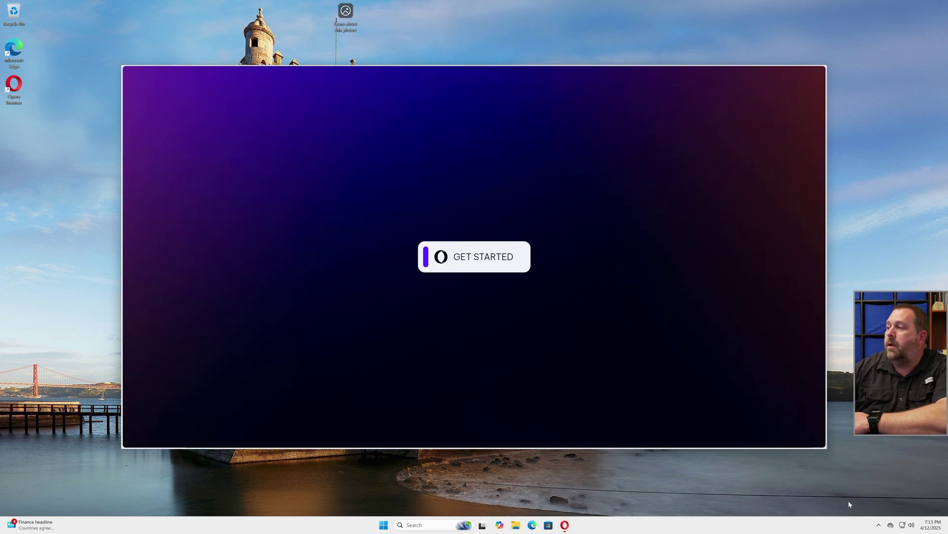
pyautogui.moveTo(568, 529)
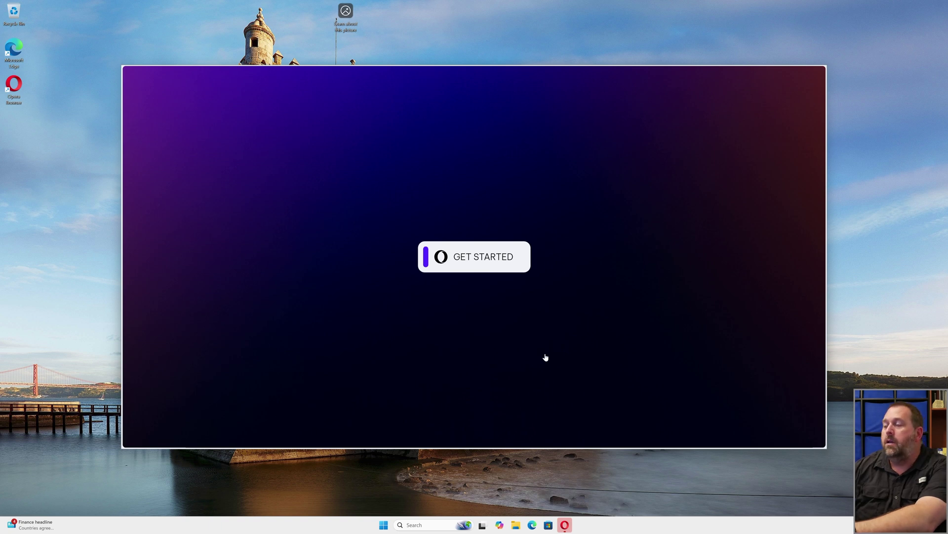
# Step: Get started and answer that you are coming back to Opera after some time
pyautogui.click(492, 265)
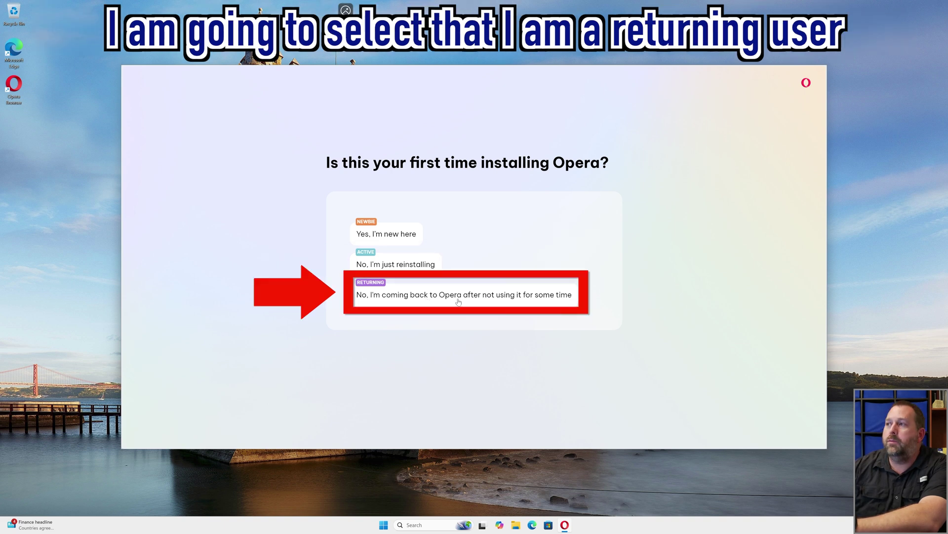
pyautogui.click(492, 303)
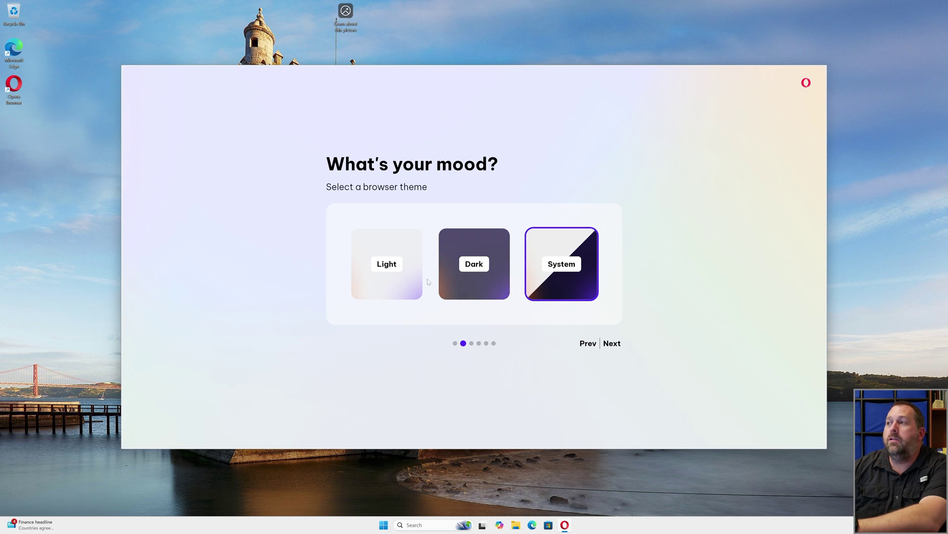
# Step: Choose the Dark theme on 'What's your mood?' and advance to the next page
pyautogui.click(380, 273)
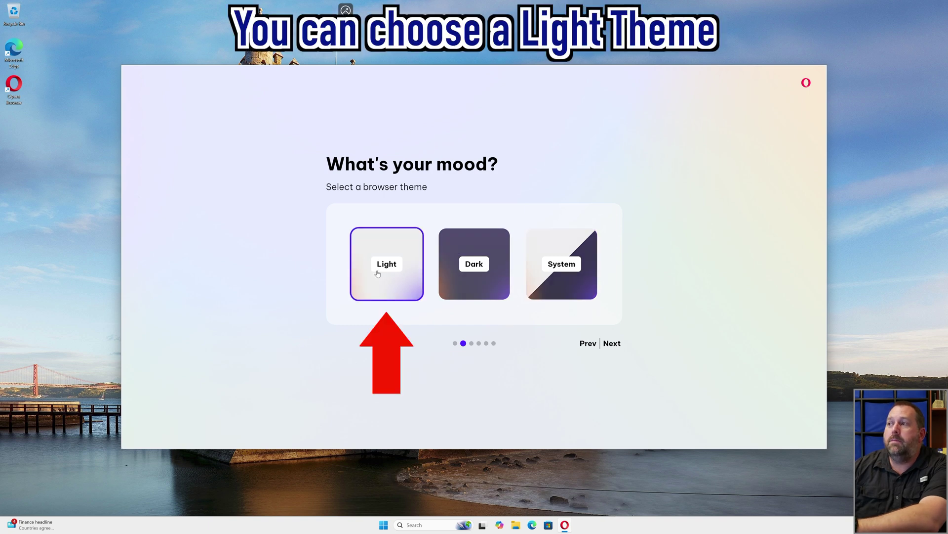
pyautogui.click(478, 258)
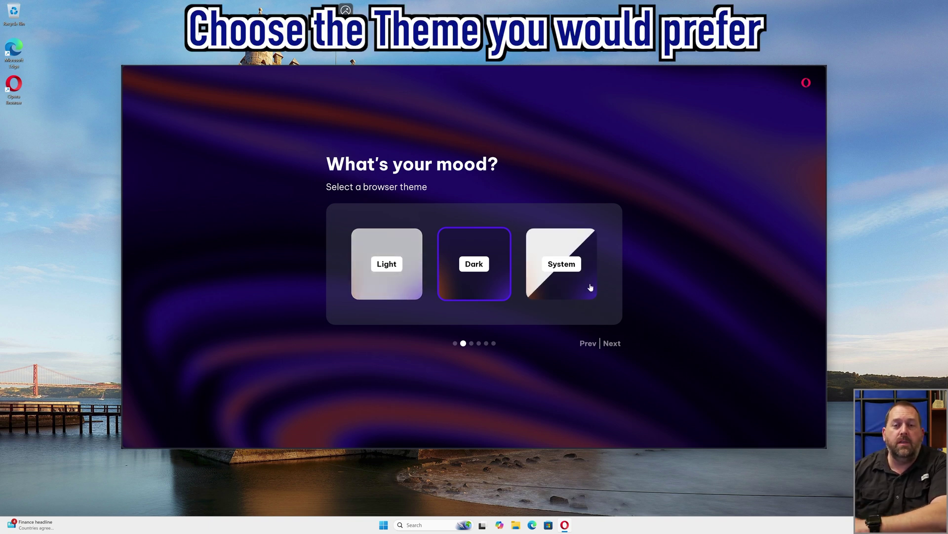
pyautogui.click(613, 343)
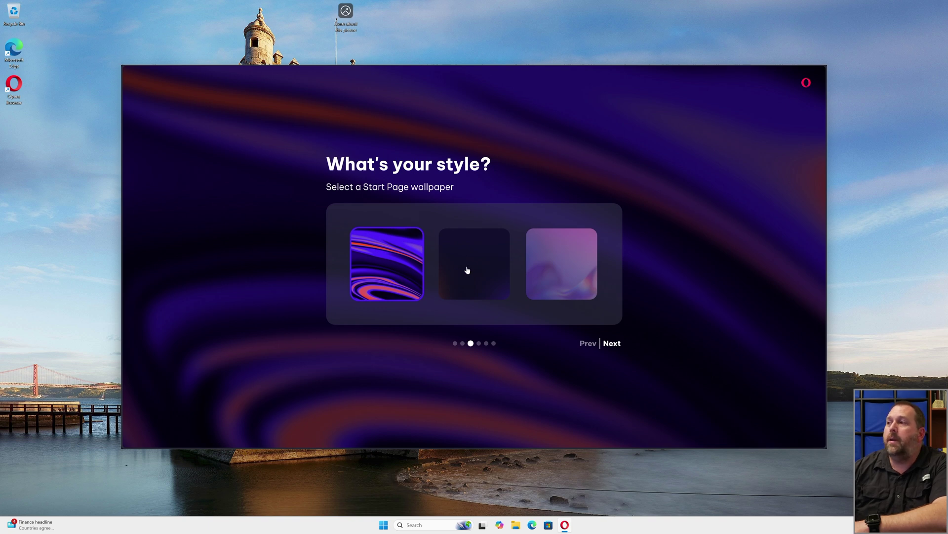
# Step: Select the plain dark middle wallpaper on 'What's your style?' and continue
pyautogui.click(483, 269)
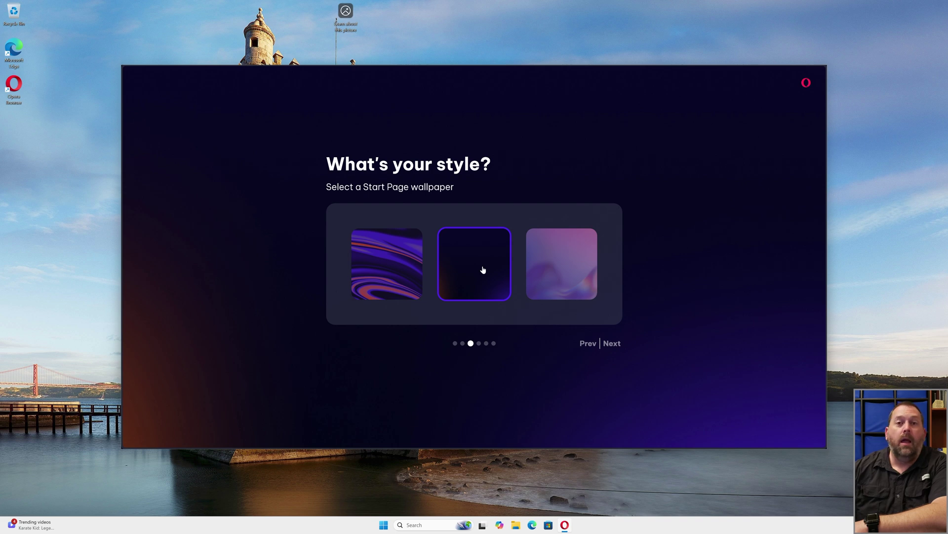
pyautogui.click(559, 271)
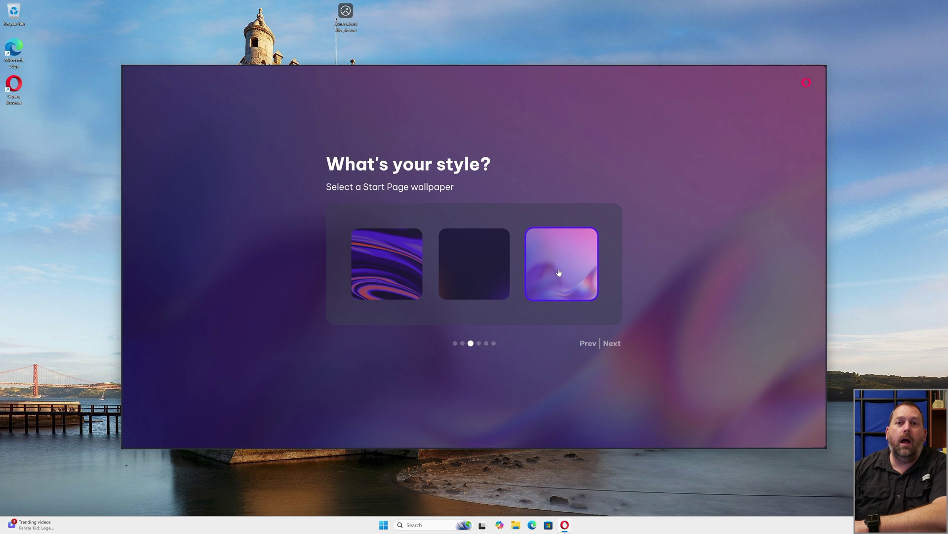
pyautogui.click(471, 265)
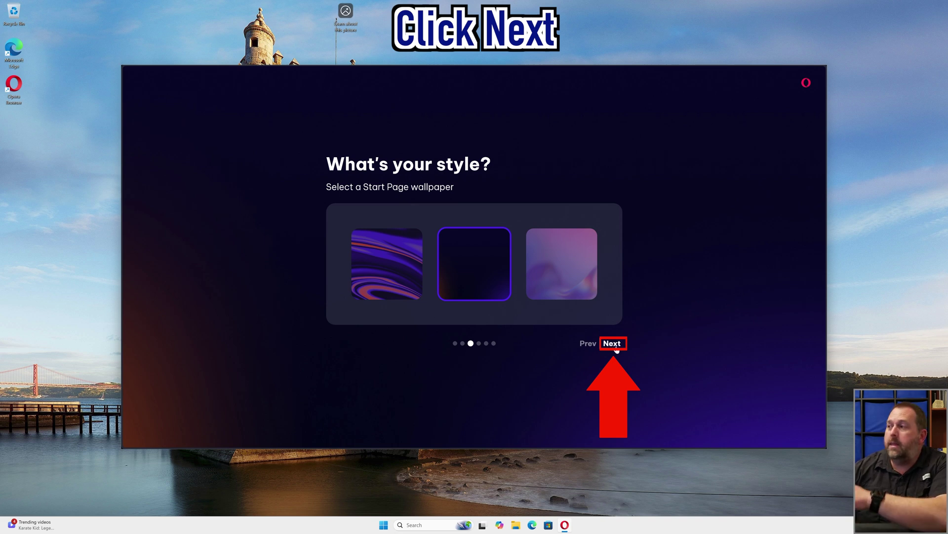
pyautogui.click(612, 343)
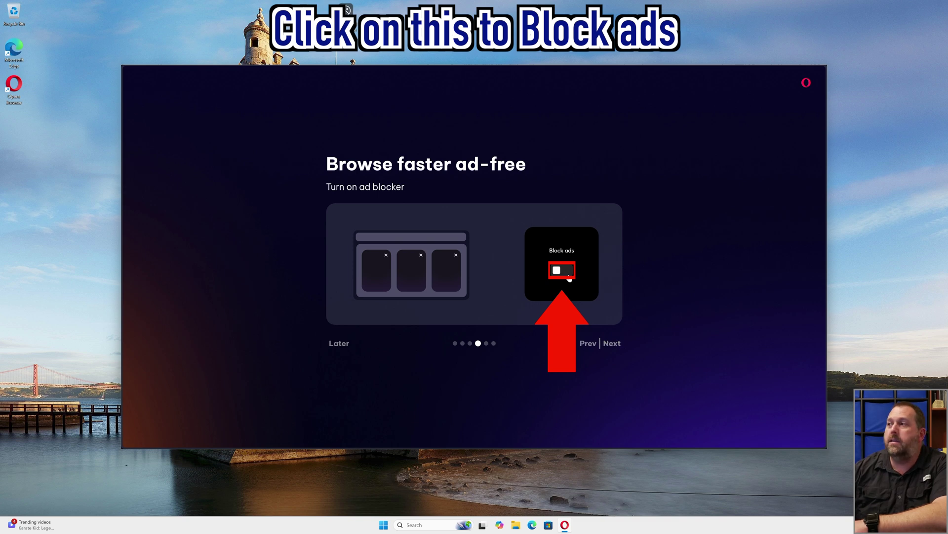
# Step: Switch on Block ads and move past the 'Browse faster ad-free' page
pyautogui.click(560, 271)
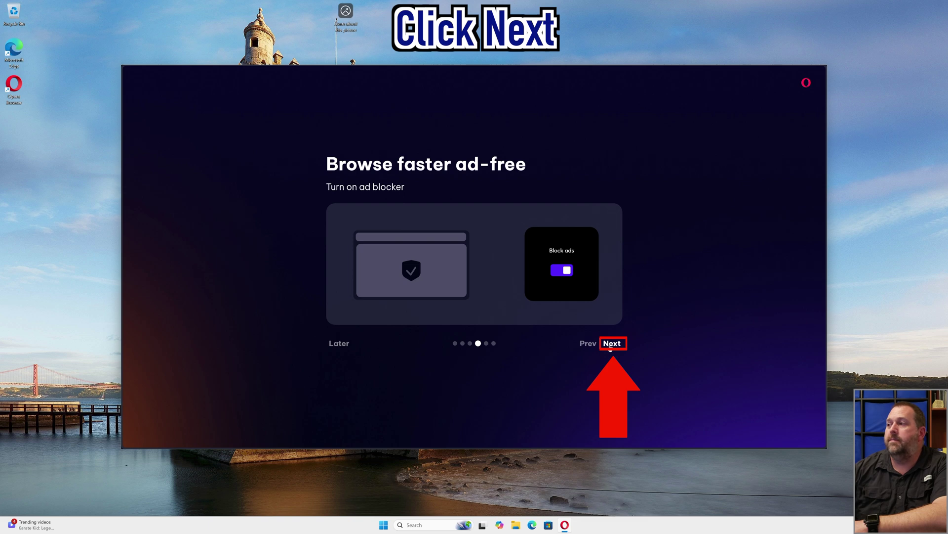
pyautogui.click(611, 346)
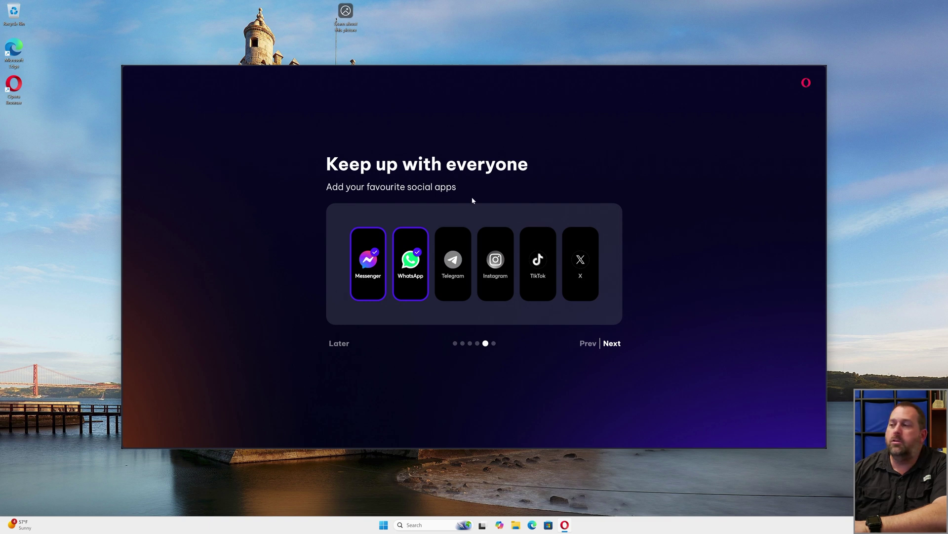
# Step: Deselect WhatsApp and Messenger so no social apps are added, then continue to data import
pyautogui.click(408, 266)
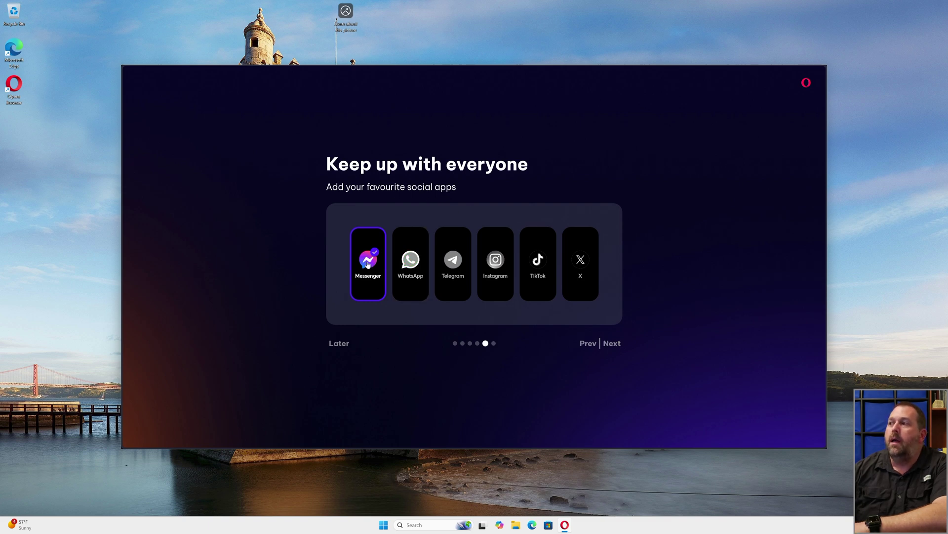
pyautogui.click(374, 266)
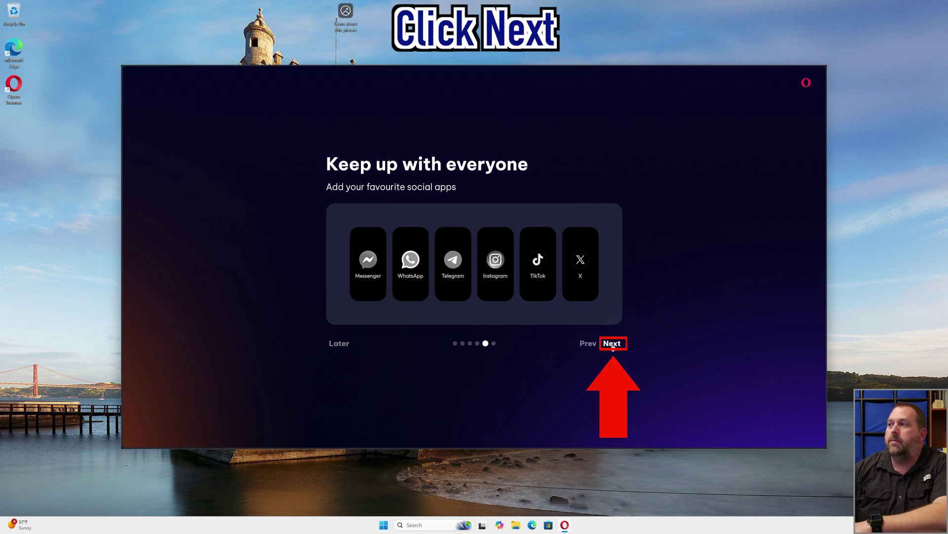
pyautogui.click(613, 345)
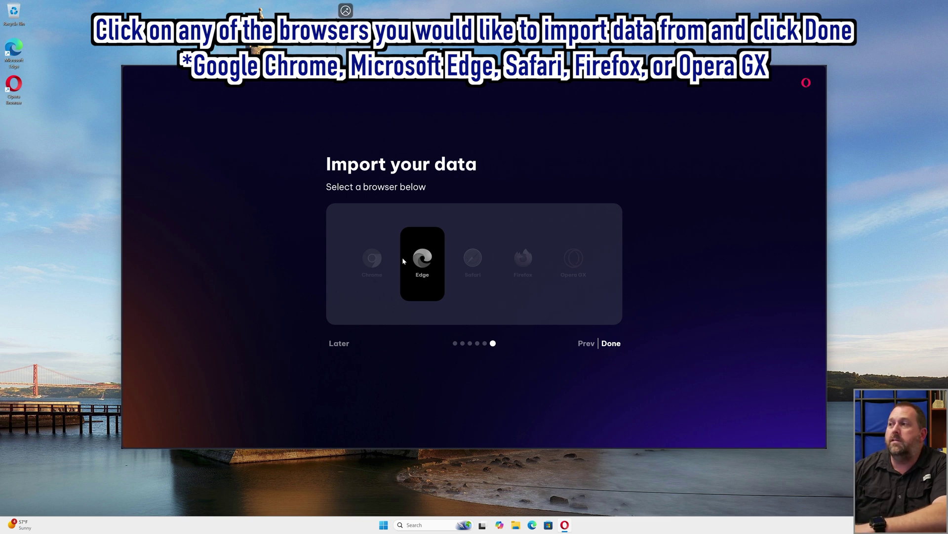
# Step: Leave Edge as the import source but choose Later to skip importing data
pyautogui.click(423, 262)
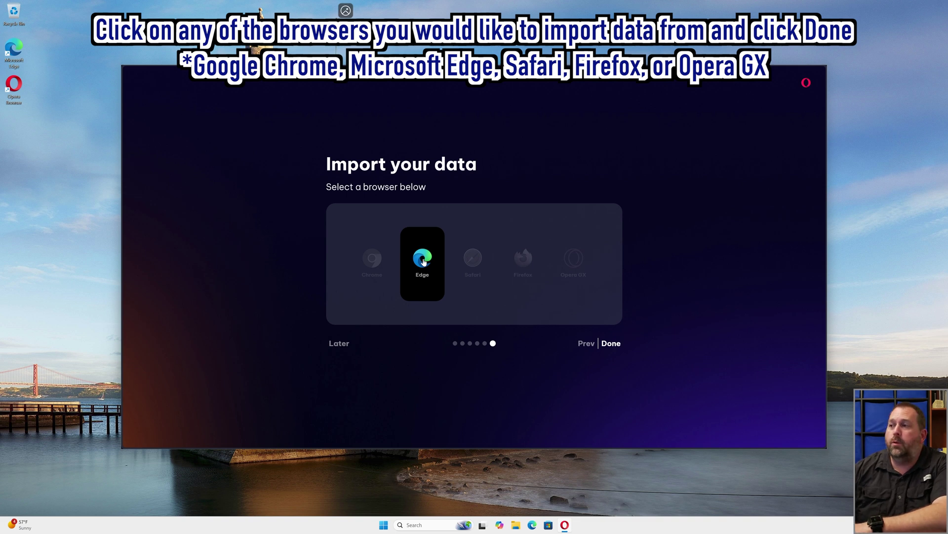
pyautogui.click(339, 344)
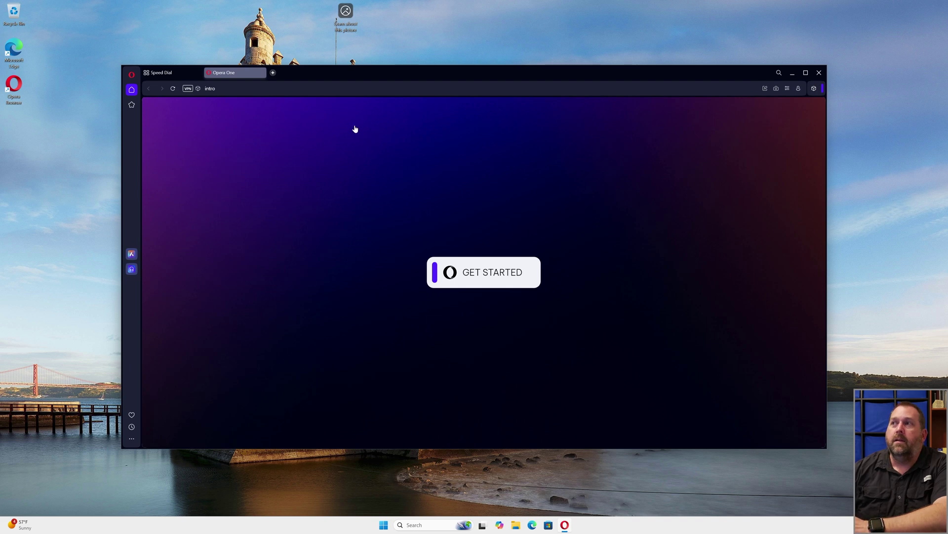
# Step: Go to google.com from the address bar
pyautogui.click(236, 90)
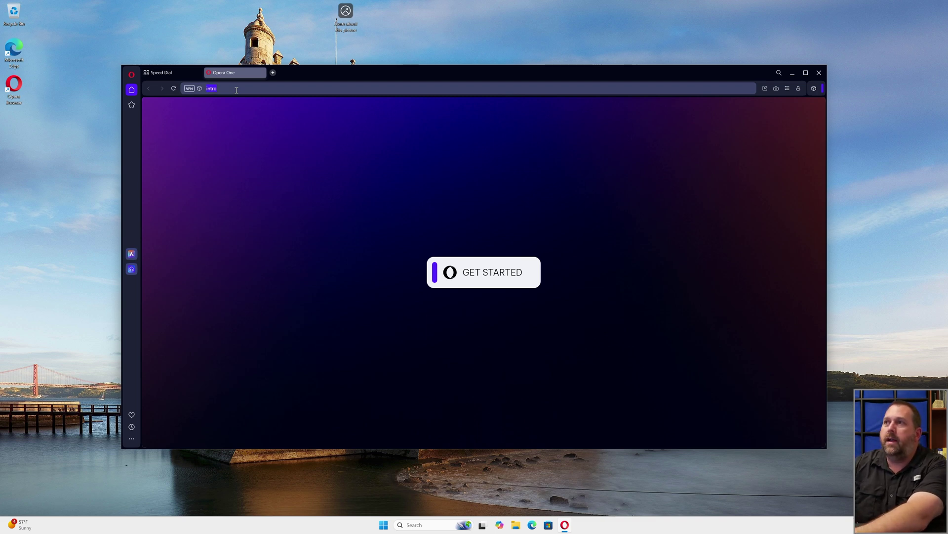
pyautogui.write('google.com')
pyautogui.press('Return')
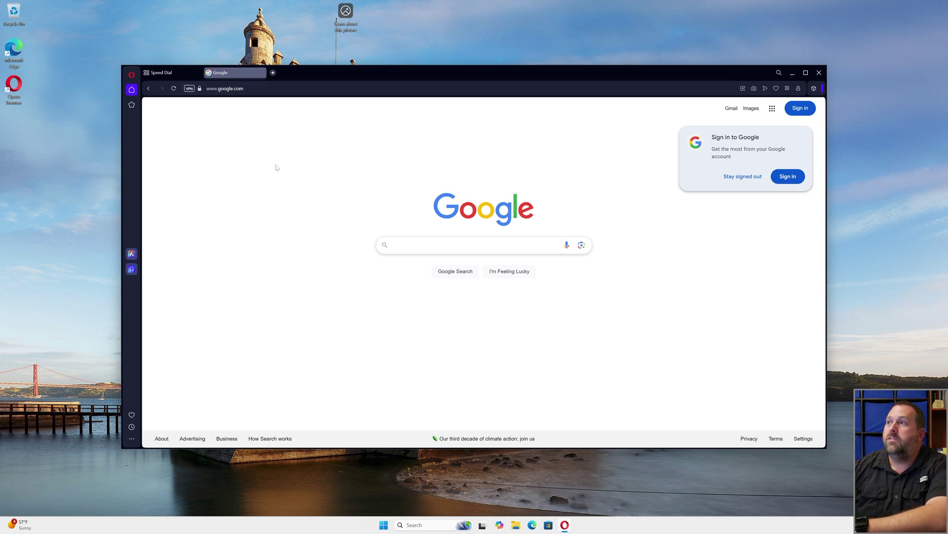
# Step: Replace the Google address with speedtest.net and load it
pyautogui.click(249, 89)
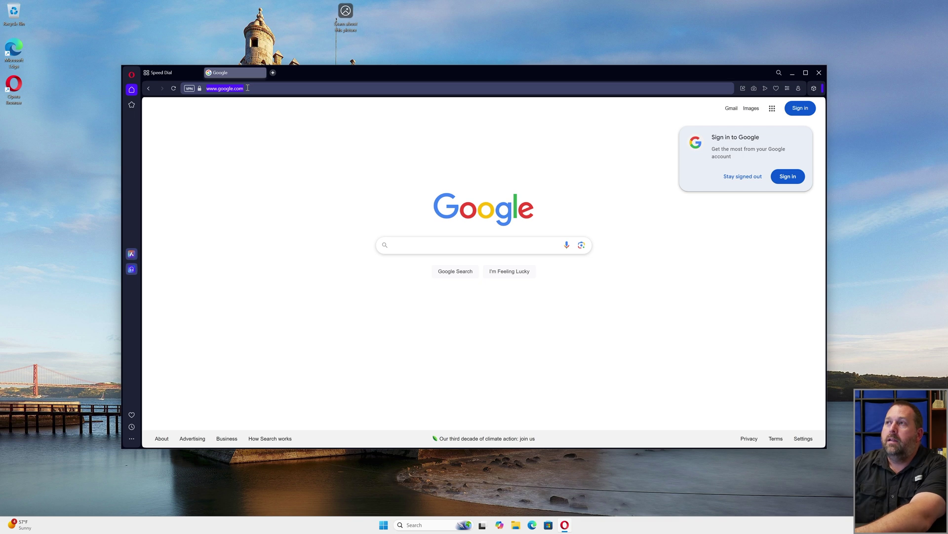
pyautogui.write('speedtest.net')
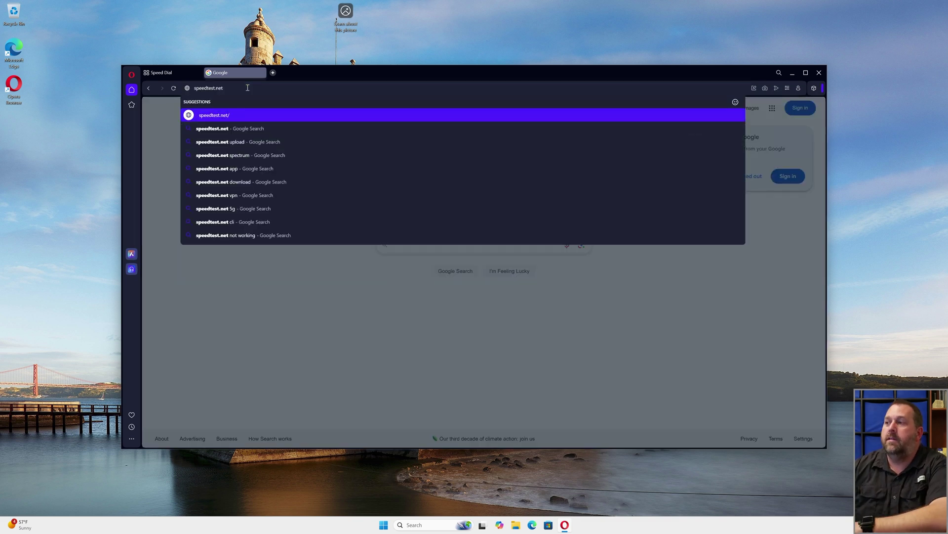
pyautogui.press('Return')
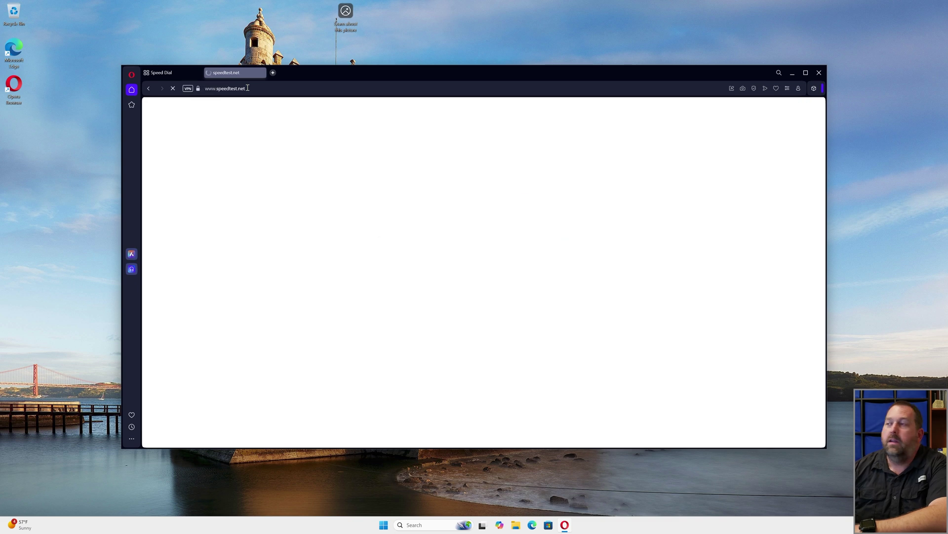